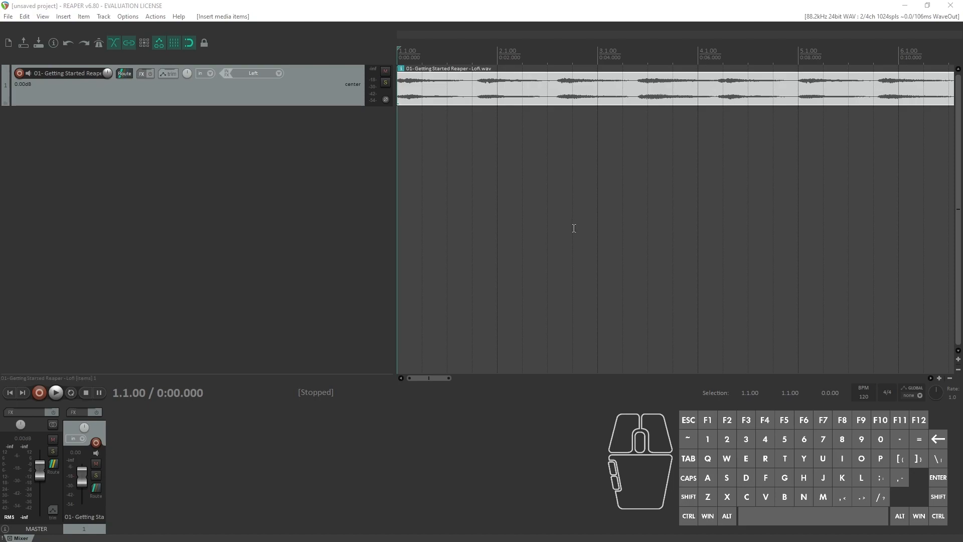
Fit the whole audio item in the timeline and enlarge track 1 to examine its waveform.
mouse_move(440, 380)
left_mouse_down()
mouse_move(683, 381)
mouse_move(439, 381)
left_mouse_up()
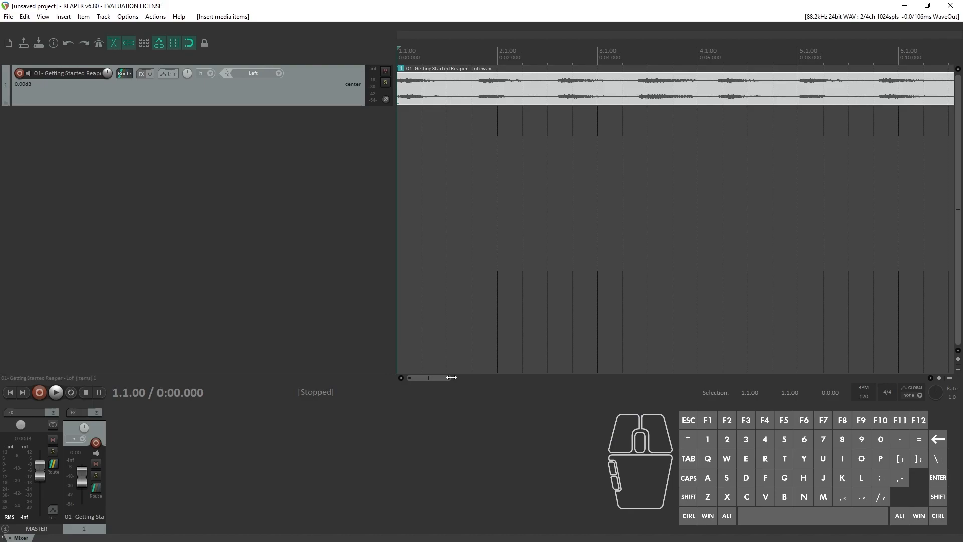
left_click_drag(452, 378, 763, 379)
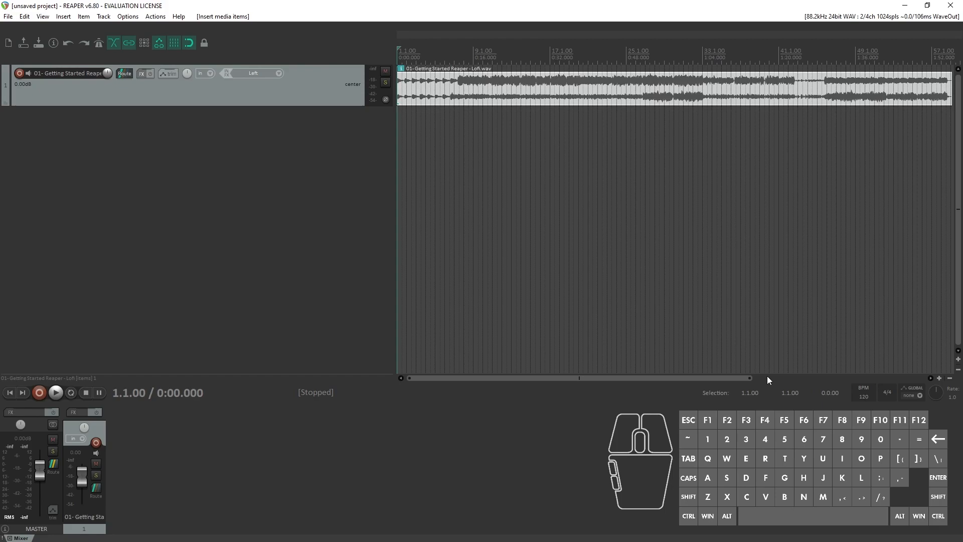
left_click(950, 378)
left_click(941, 379)
left_click(959, 360)
left_click(959, 360)
left_click(959, 370)
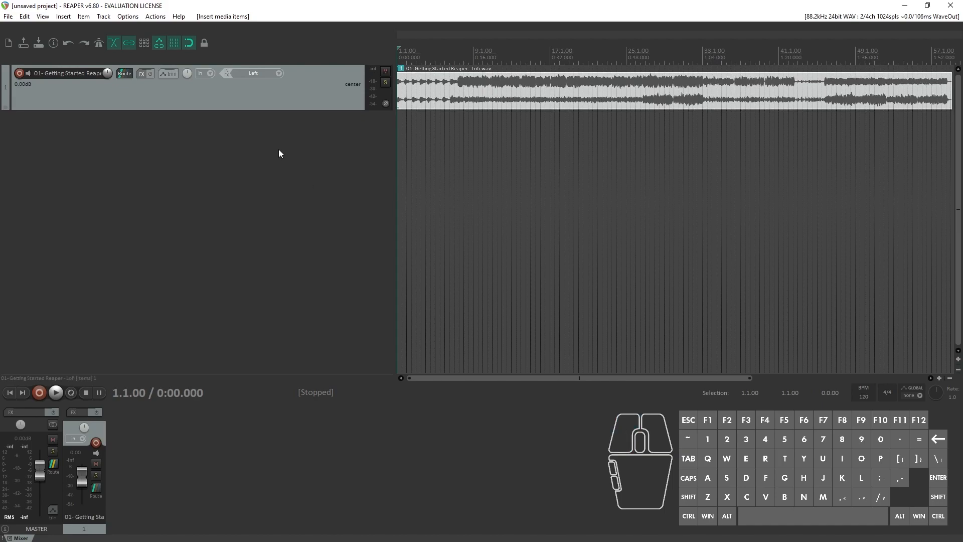
left_click_drag(293, 110, 317, 361)
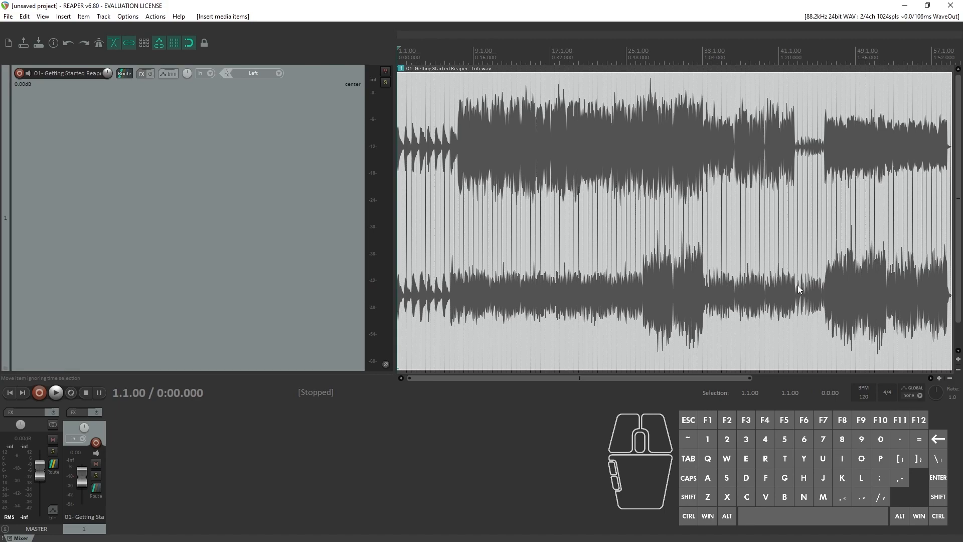
Split the audio item on track 1 at position 3.2.00, just before the fourth note.
left_click(752, 378)
left_click_drag(752, 378, 482, 379)
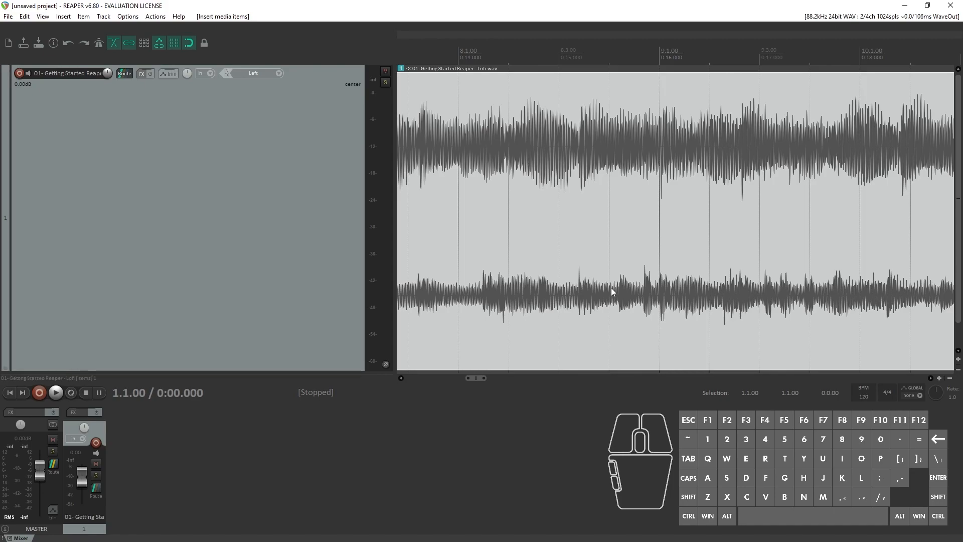
left_click_drag(467, 378, 409, 378)
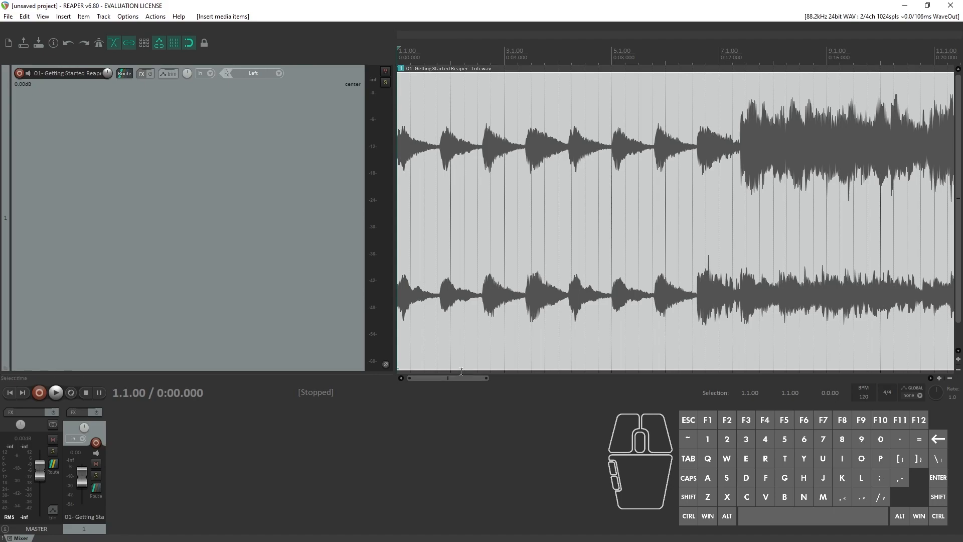
left_click(533, 310)
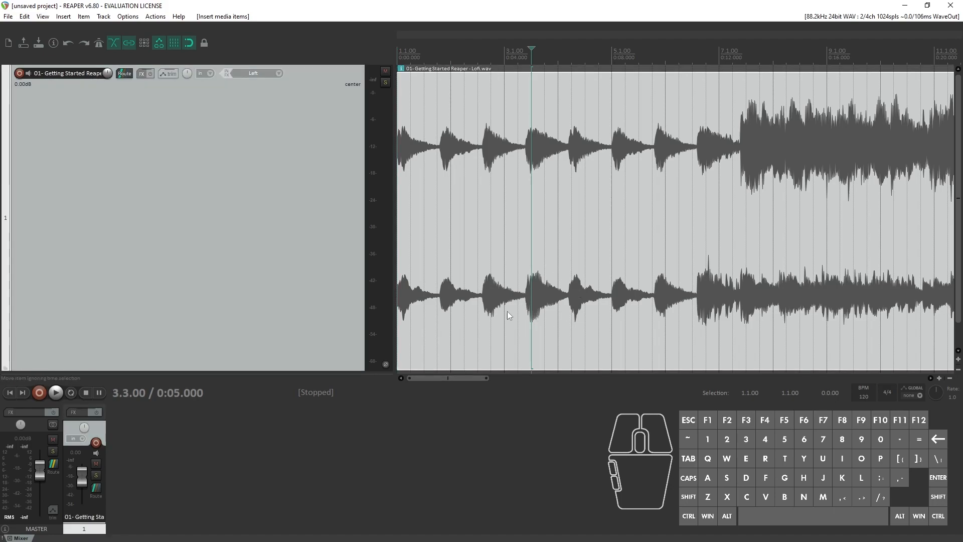
left_click(530, 300)
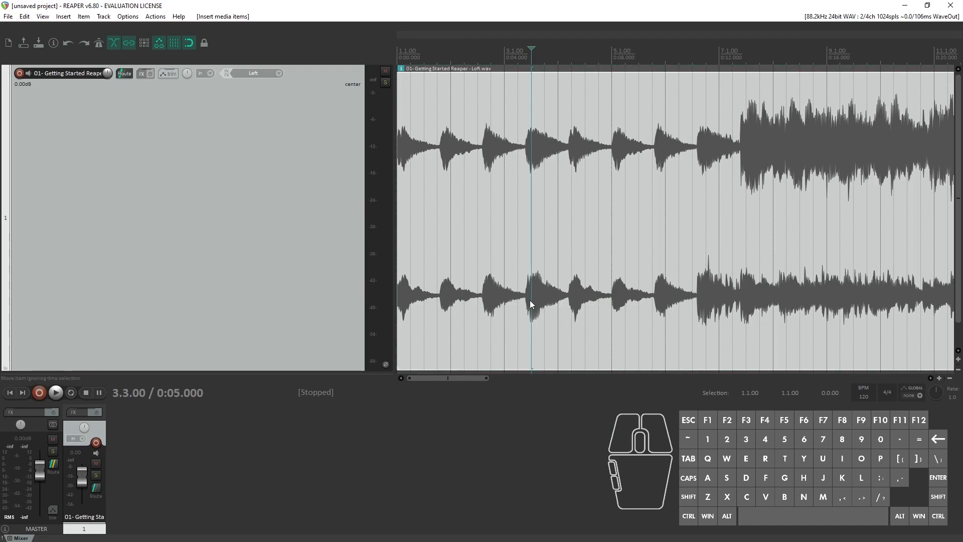
left_click(518, 301)
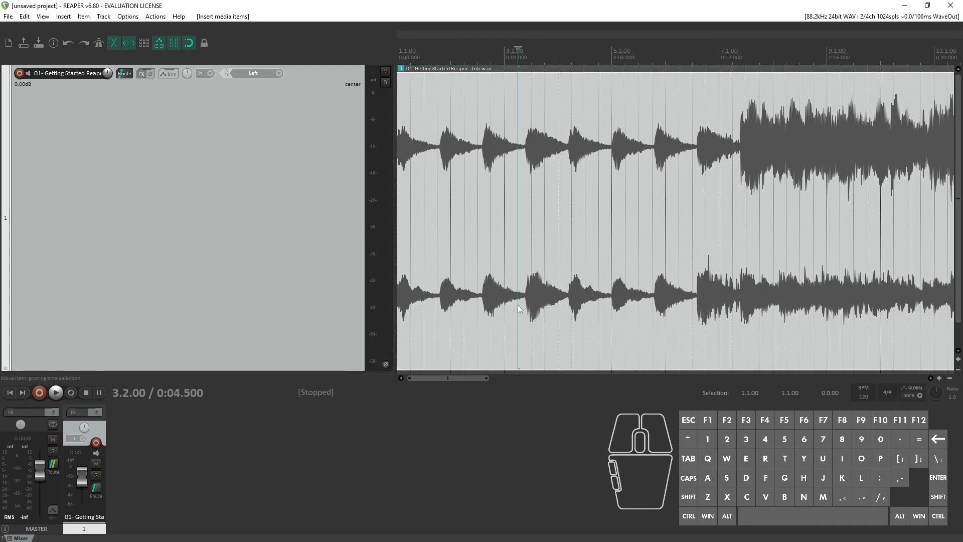
left_click(518, 305)
key("s")
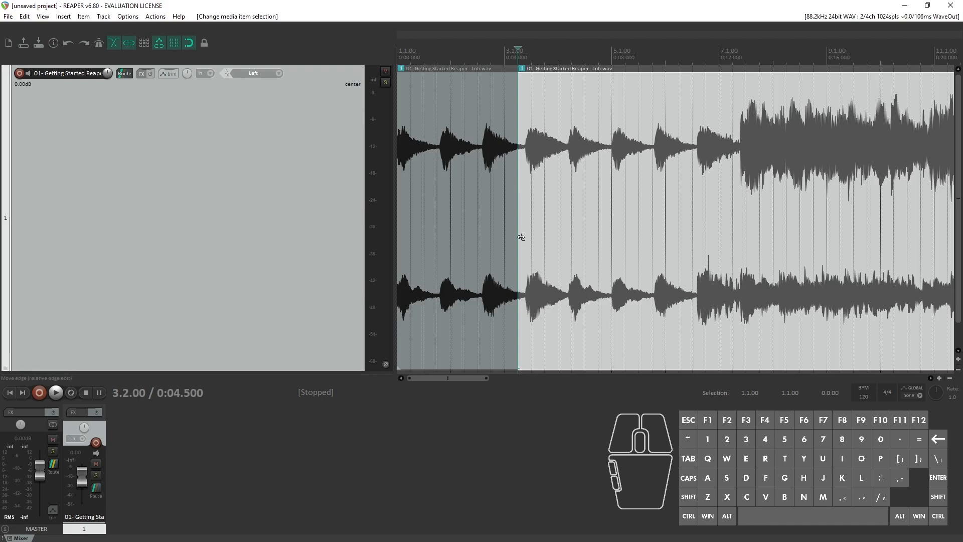
Try moving the two split parts independently, shifting the later part two measures further along the timeline.
left_click(474, 224)
left_click(552, 228)
left_click(494, 226)
left_click(565, 235)
left_click_drag(564, 235, 671, 251)
mouse_move(452, 314)
left_mouse_down()
mouse_move(519, 312)
mouse_move(464, 303)
left_mouse_up()
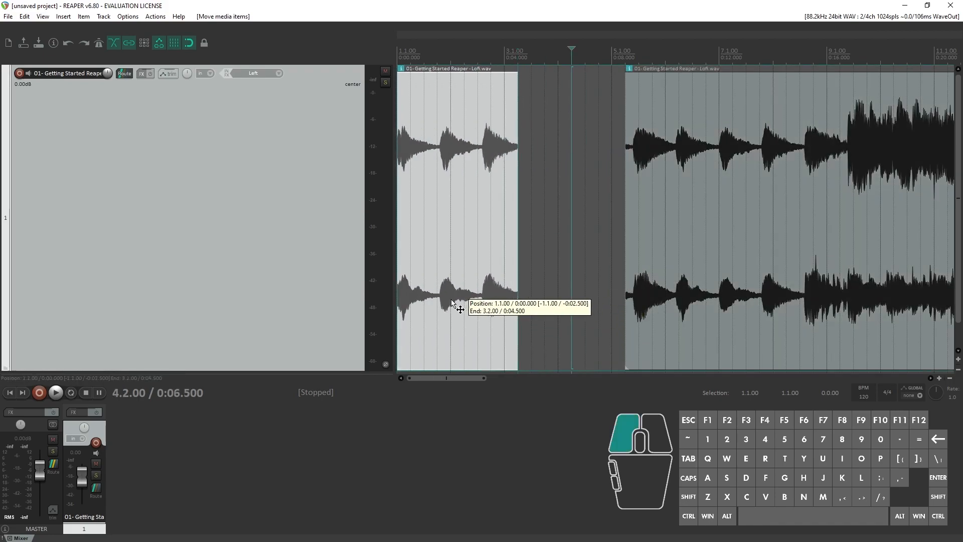
Undo the moves of the two split parts.
key("ctrl+z")
key("ctrl+z")
key("ctrl+z")
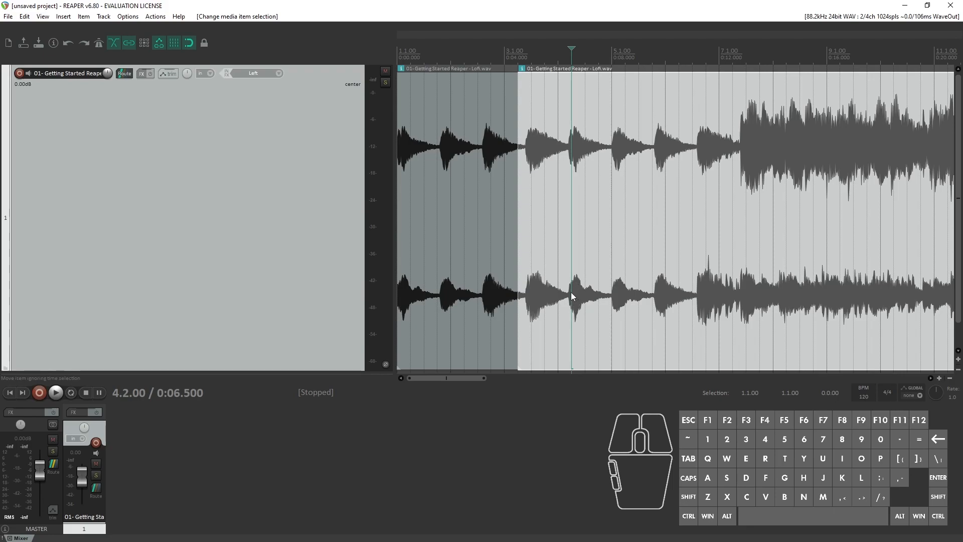
Split the later part at 4.2.00 and select the short segment between the two cuts.
key("s")
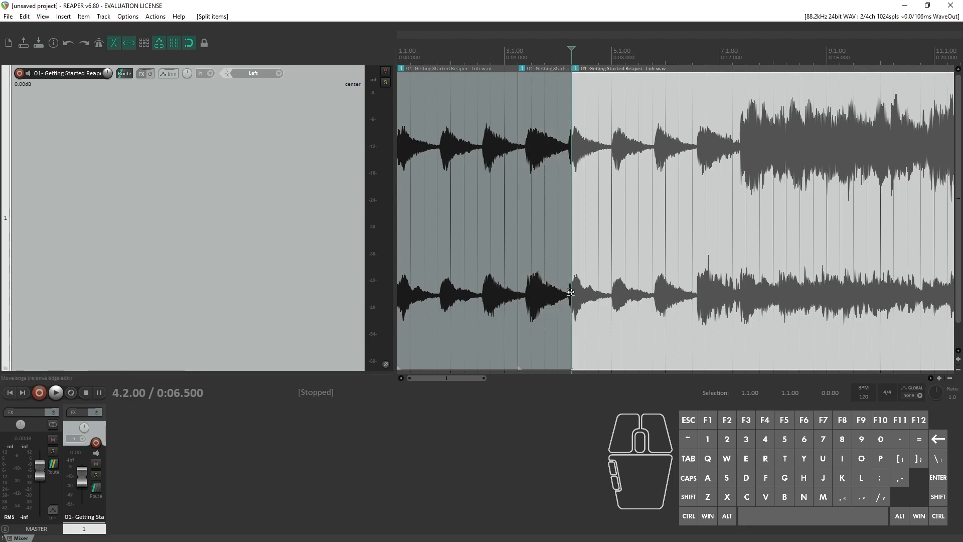
left_click(545, 287)
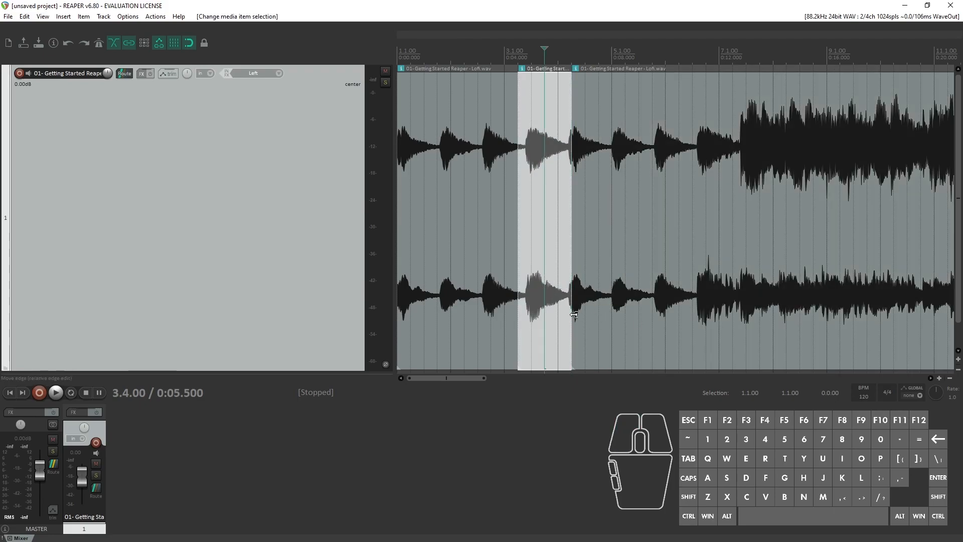
Reduce track 1's height and copy the selected segment onto a new track below, starting at 1.1.00.
left_click(959, 370)
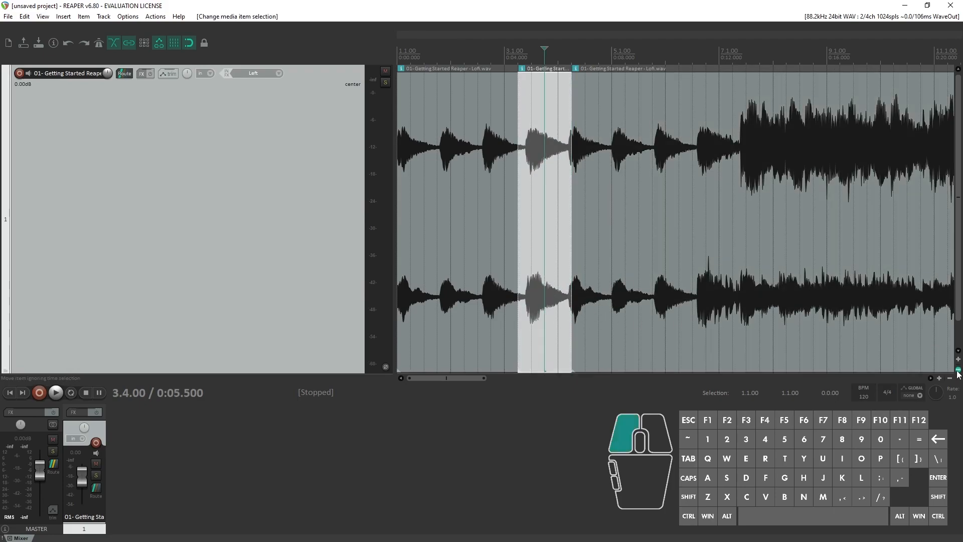
left_click(958, 371)
left_click(958, 371)
left_click(958, 370)
left_click(958, 370)
left_click(958, 370)
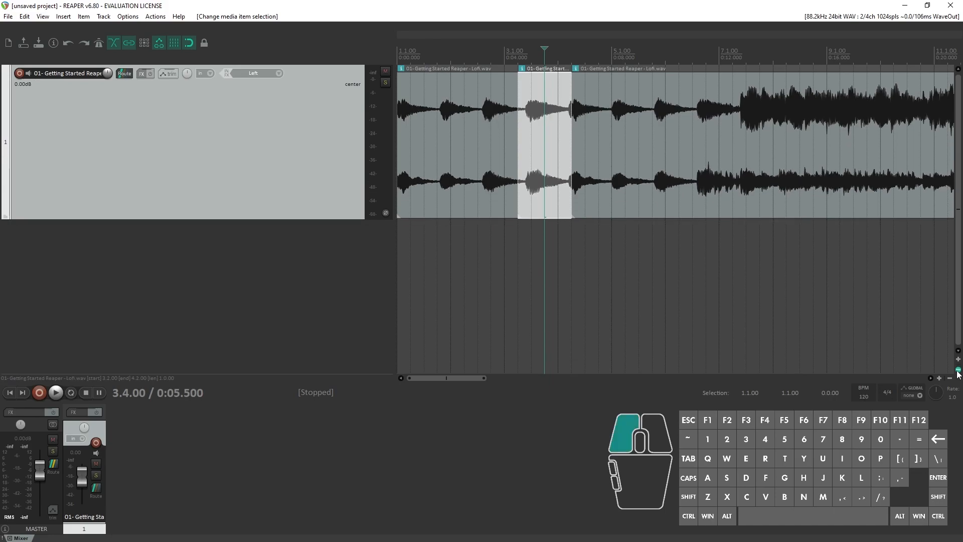
left_click(958, 370)
left_click(958, 371)
left_click(959, 371)
left_click(959, 370)
left_click(958, 371)
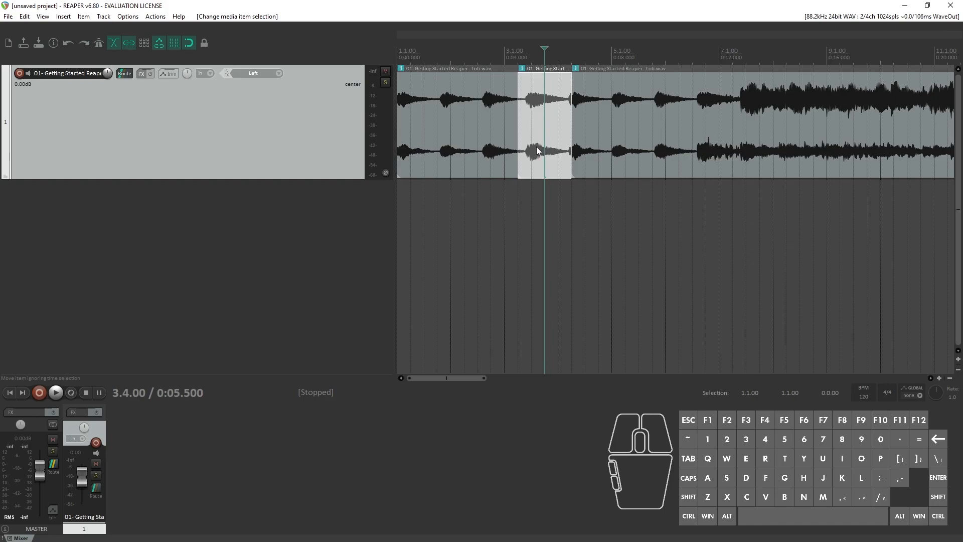
left_click_drag(538, 151, 377, 221)
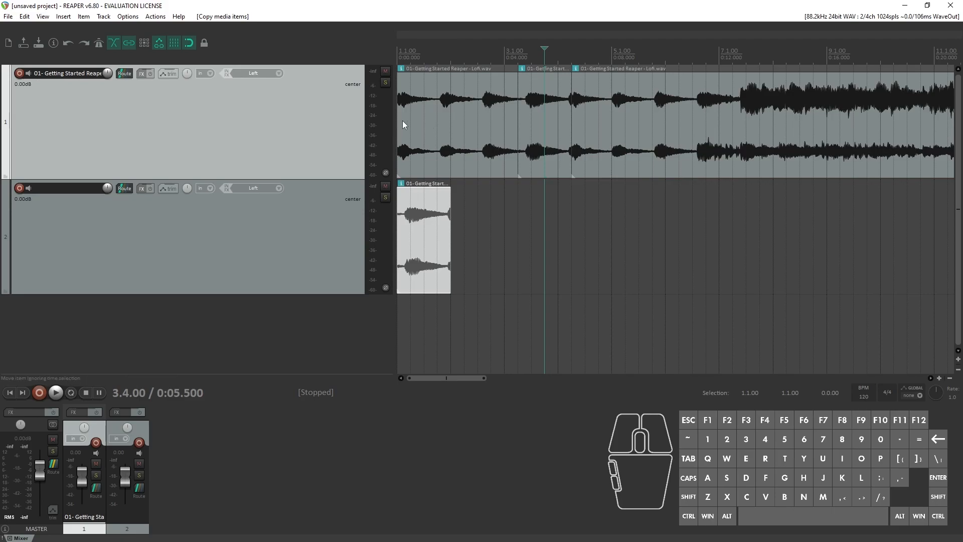
Mute track 1, shrink it to minimum height, and enlarge track 2 with its copied segment.
left_click(386, 72)
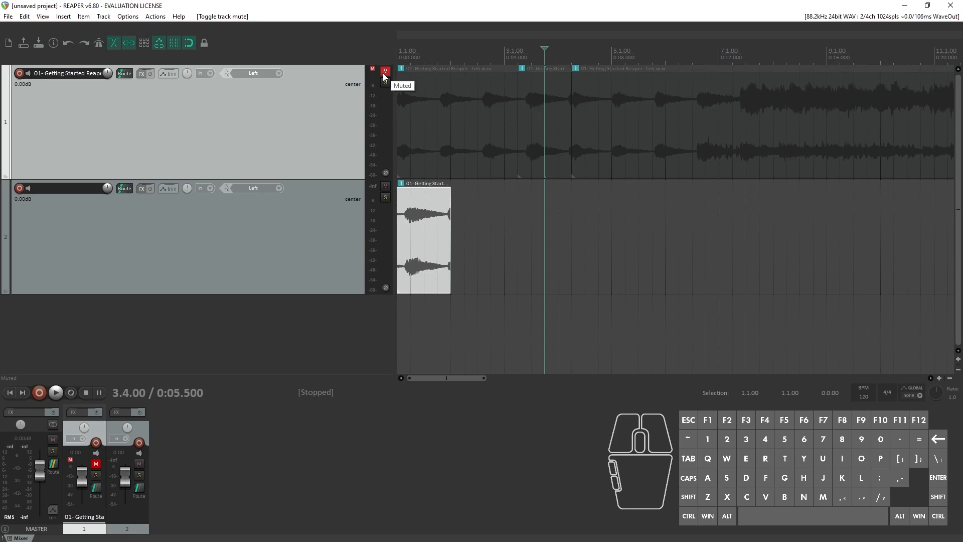
left_click_drag(351, 179, 340, 72)
left_click_drag(337, 193, 351, 372)
left_click_drag(484, 378, 416, 378)
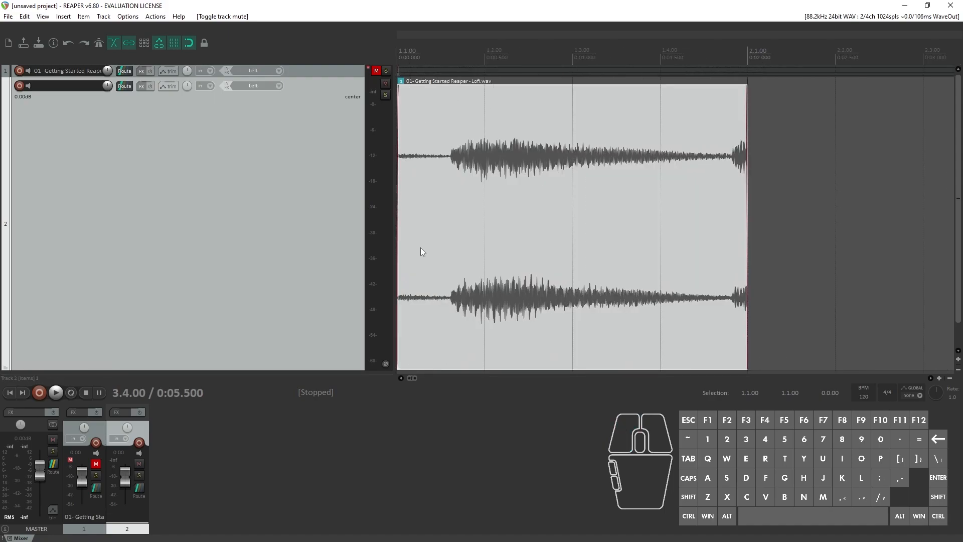
Play the copied segment on track 2 from the project start.
key("Home")
key("space")
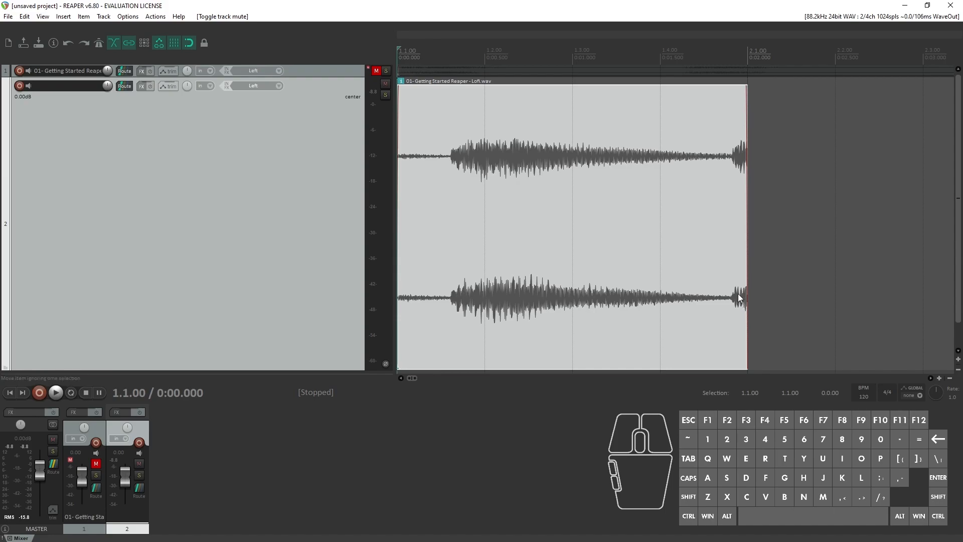
Try resizing the segment's end with snapping on and off, extending it slightly past 2.1.00 while unsnapped.
left_click(833, 267)
left_click(750, 267)
left_click(681, 275)
left_click(757, 273)
left_click(824, 267)
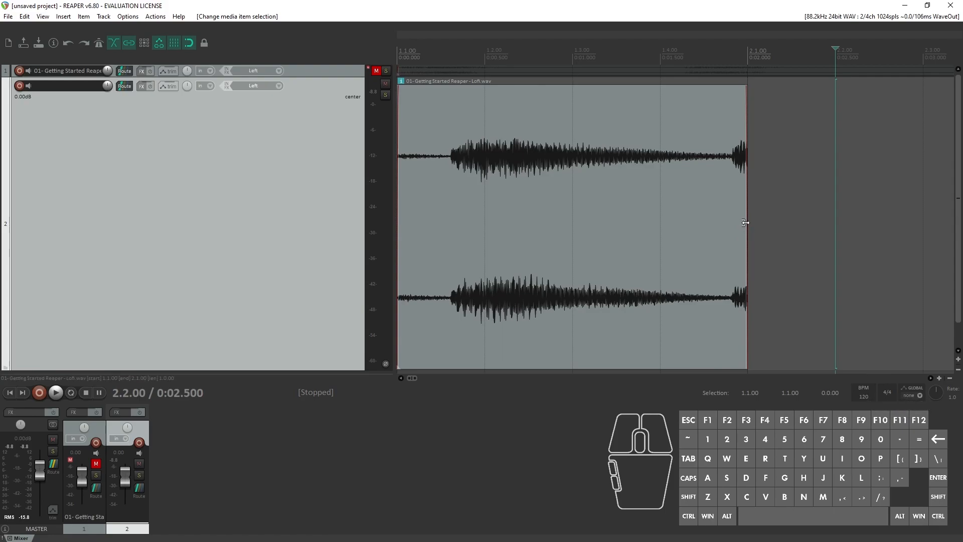
mouse_move(746, 223)
left_mouse_down()
mouse_move(833, 222)
mouse_move(672, 216)
mouse_move(828, 221)
mouse_move(751, 216)
left_mouse_up()
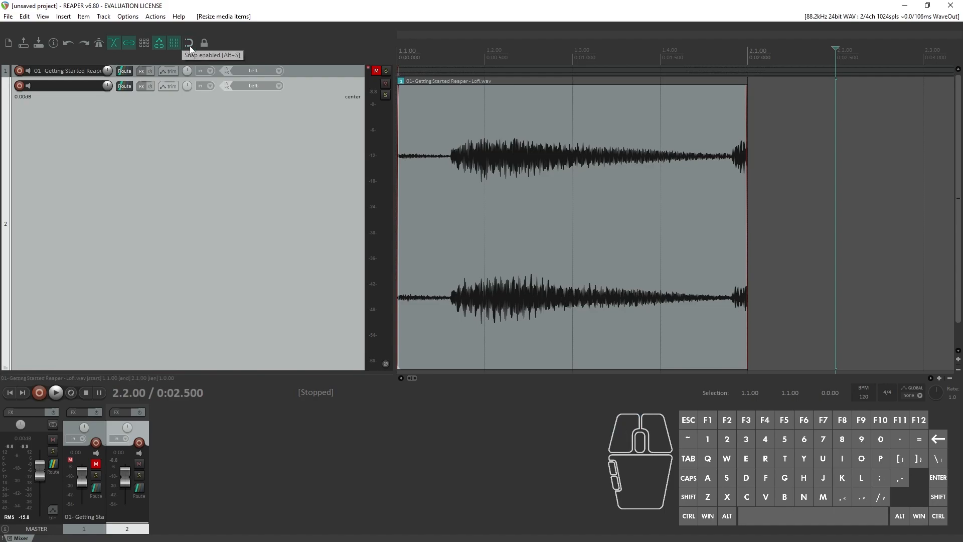
left_click_drag(748, 241, 760, 257)
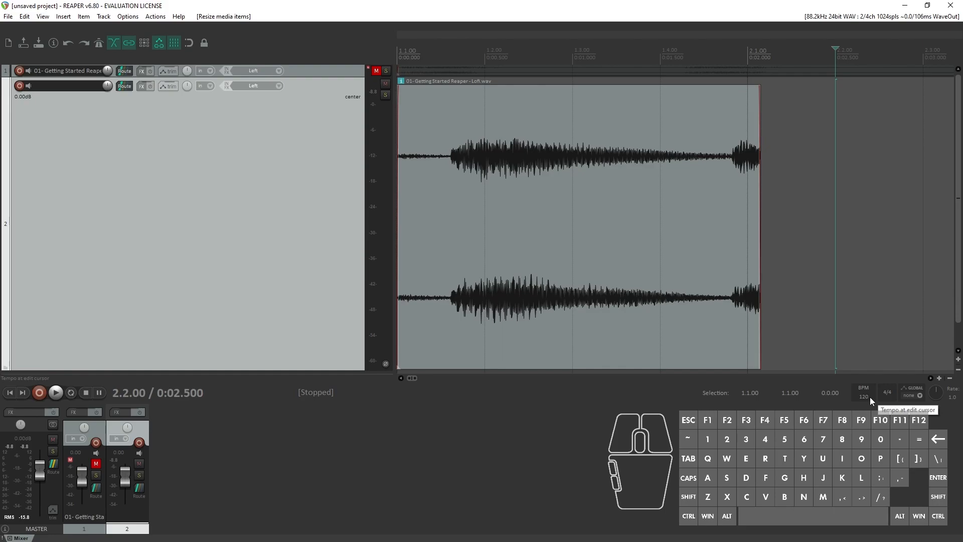
left_click(188, 42)
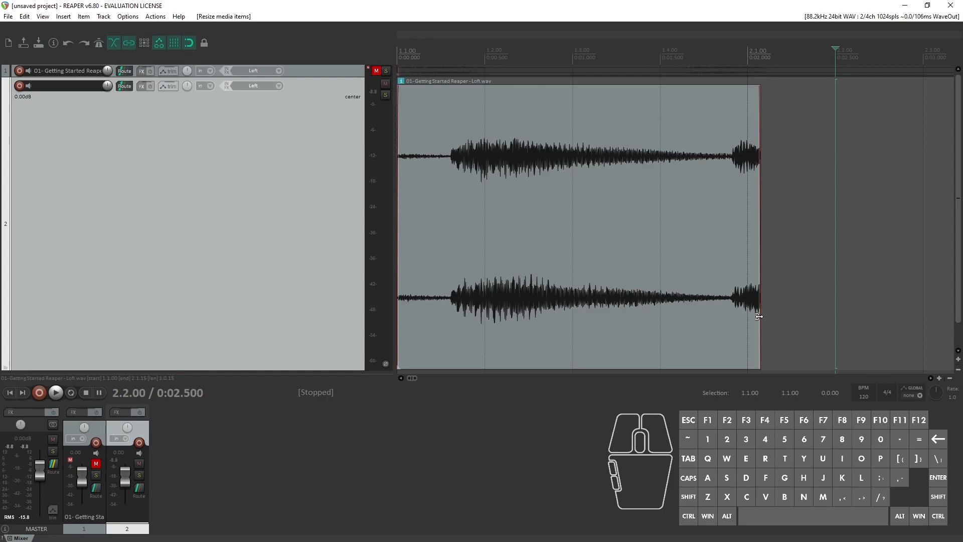
Trim both ends of the segment ignoring snap, isolating the single note between about 1.1.59 and 1.4.83.
key("shift")
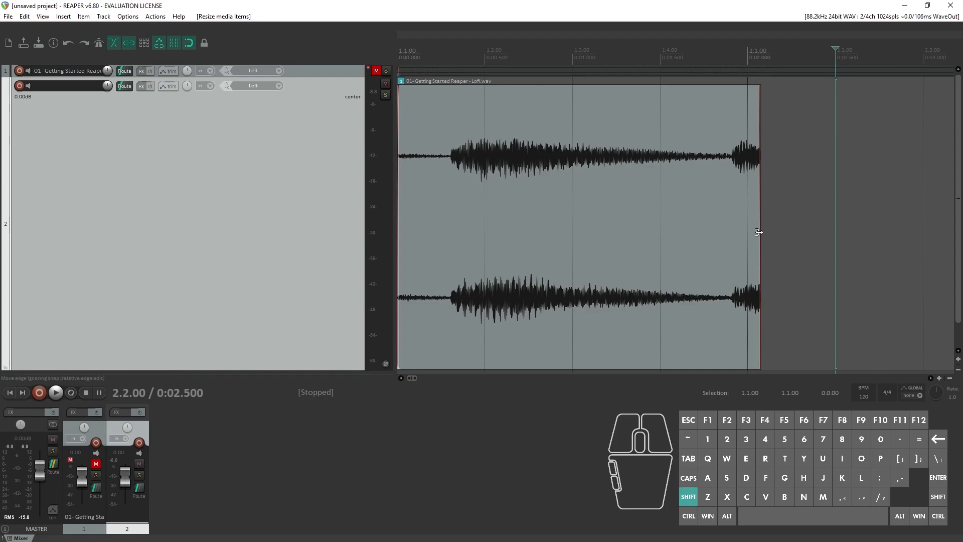
left_click_drag(759, 232, 732, 245)
left_click_drag(398, 208, 448, 210)
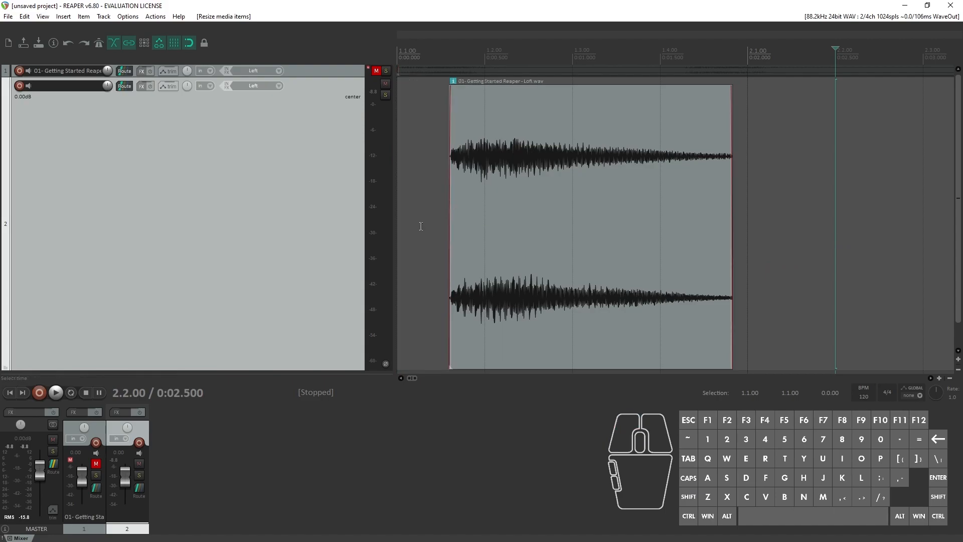
Play the trimmed note twice from the project start to check its beginning and ending.
left_click(404, 92)
key("space")
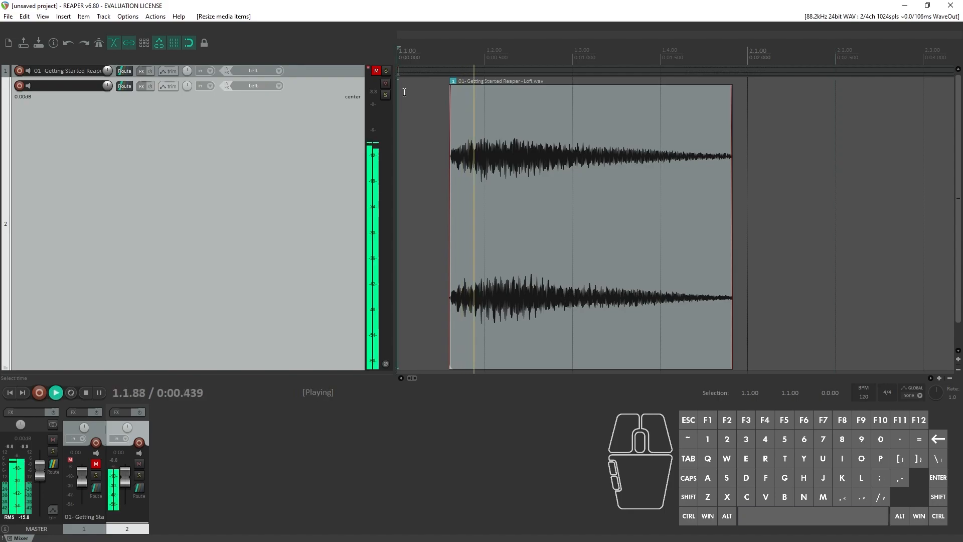
key("space")
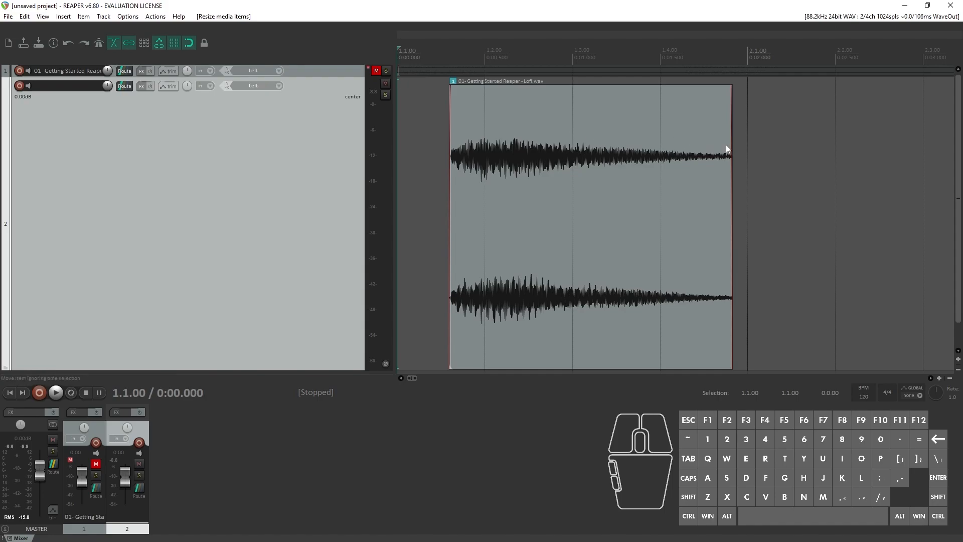
key("space")
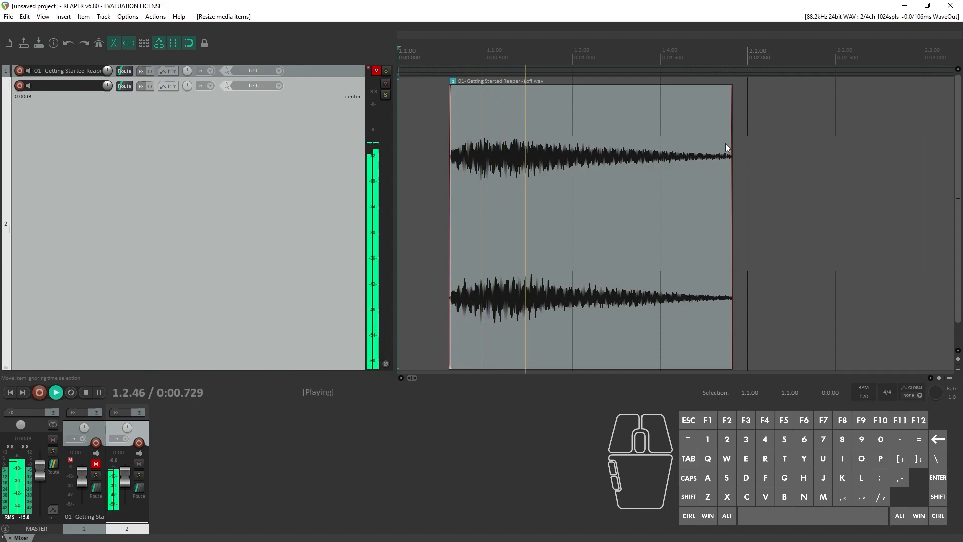
key("space")
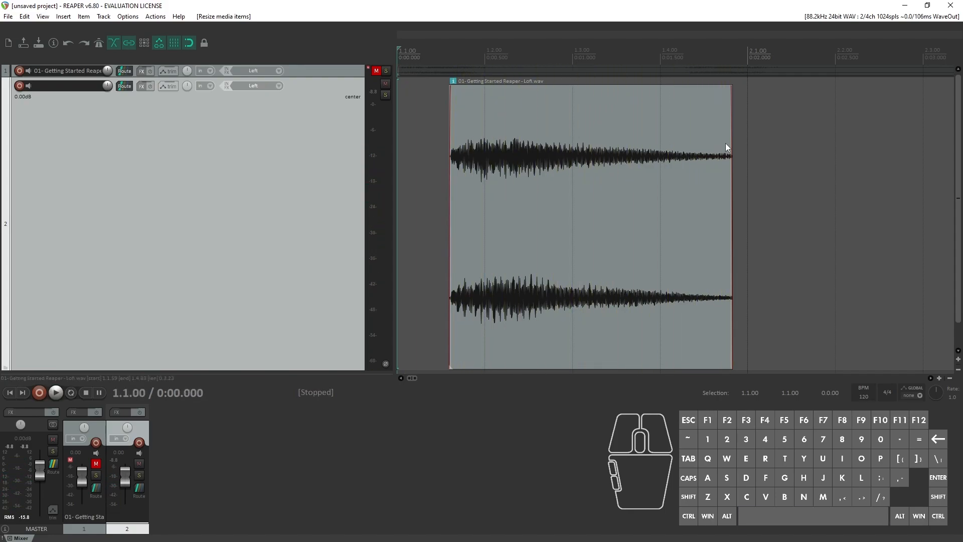
Add a fade-out of about 1.6 s spanning the entire length of the trimmed note.
left_click_drag(732, 181, 735, 182)
key("ctrl+z")
left_click_drag(730, 87, 435, 99)
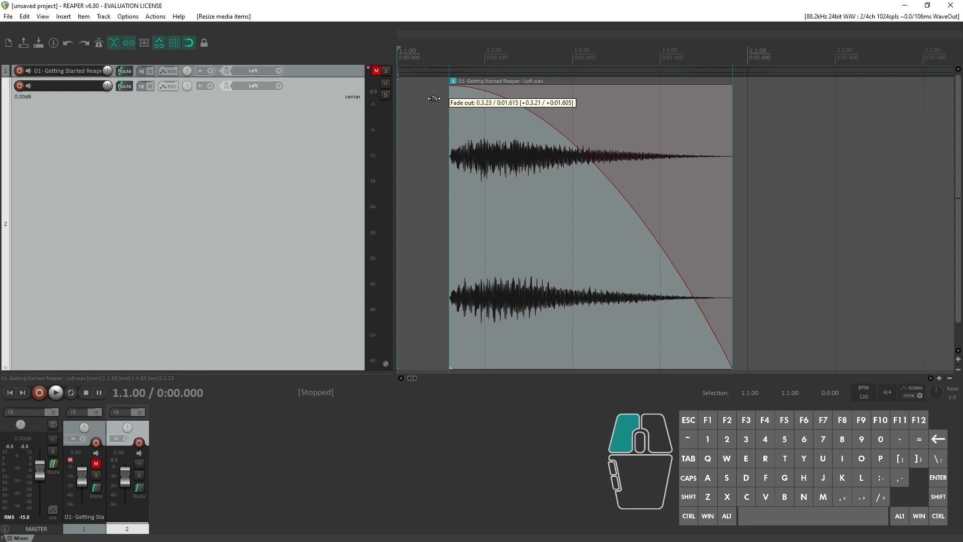
left_click_drag(434, 99, 432, 97)
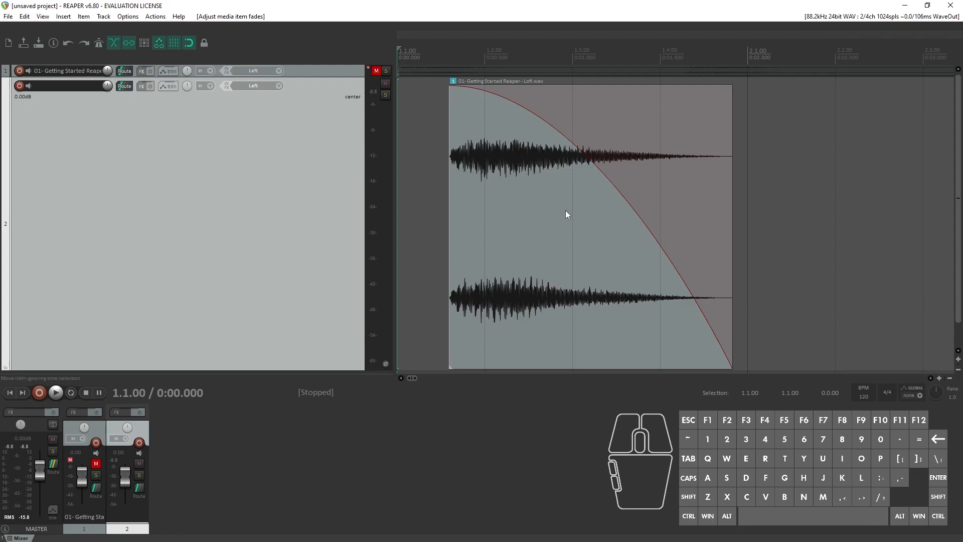
Move the faded note to the project start at 1.1.00 and play it back.
left_click_drag(540, 161, 511, 227)
key("space")
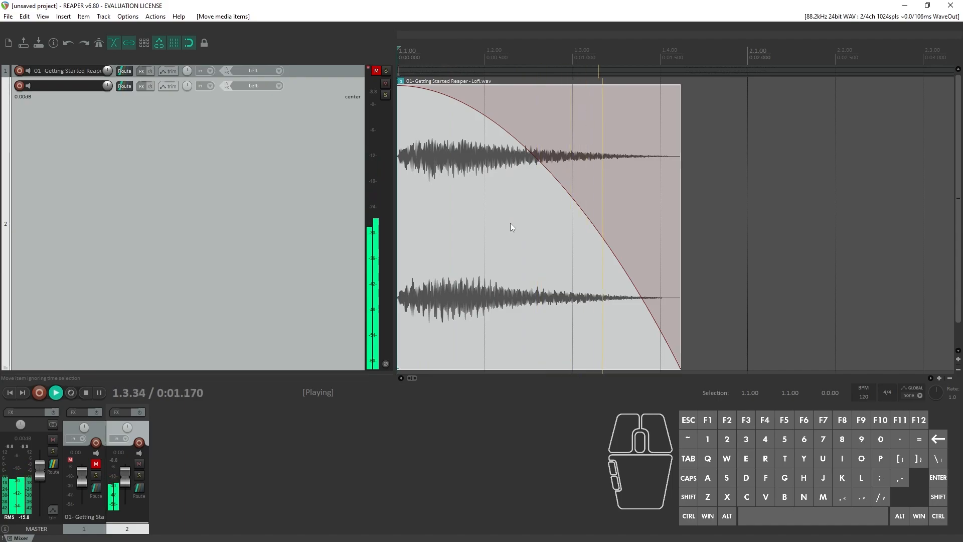
key("space")
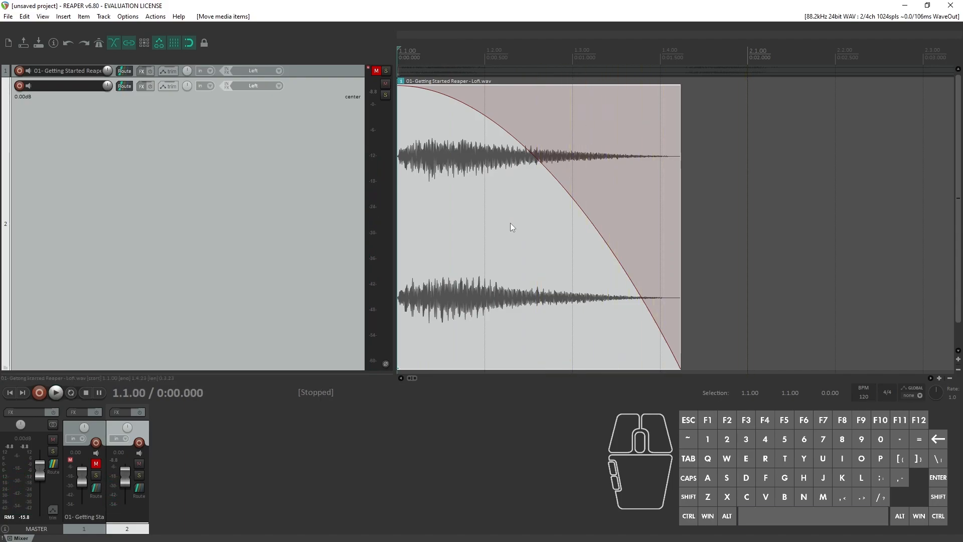
Try a fast-start, slow-end curve for the note's full-length fade-out, play it back, and undo the shape change.
right_click(566, 191)
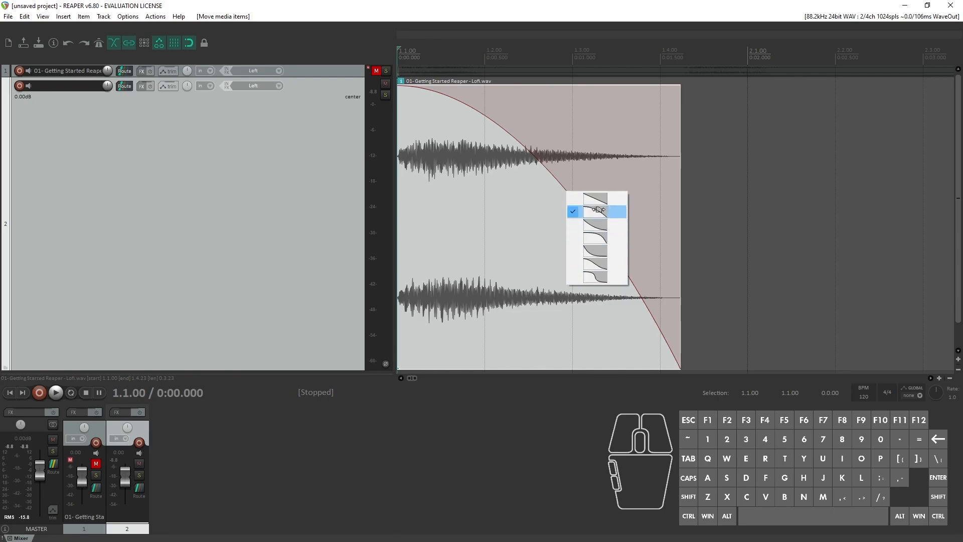
left_click(598, 250)
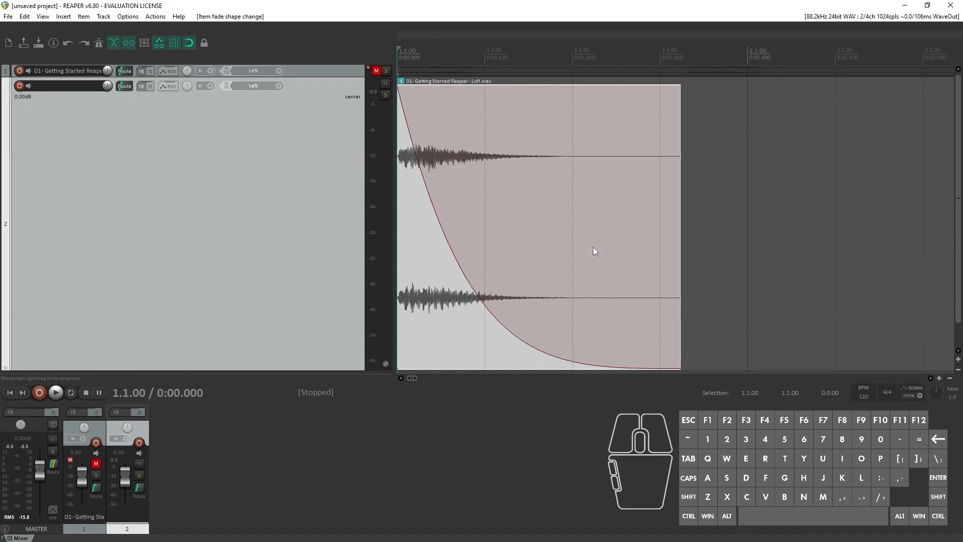
key("space")
key("space")
key("space")
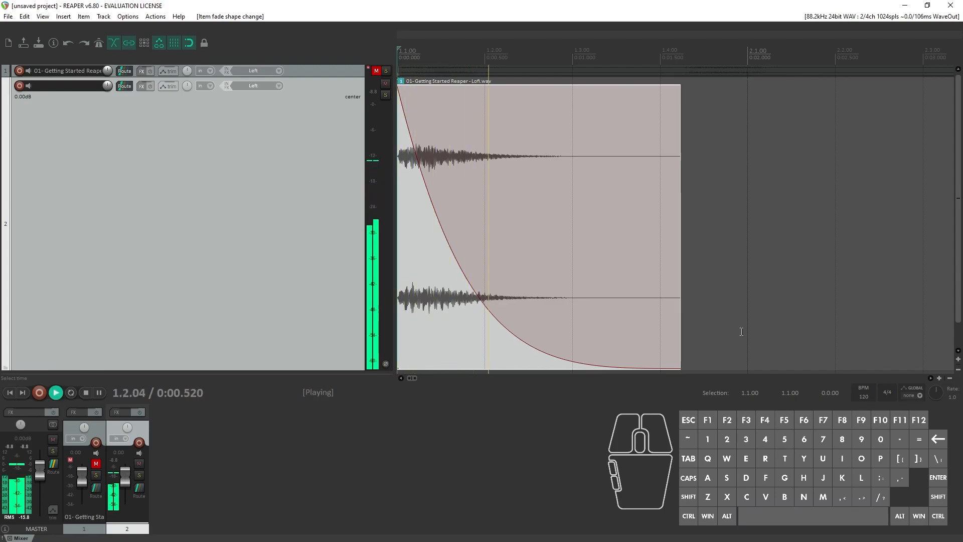
key("ctrl+z")
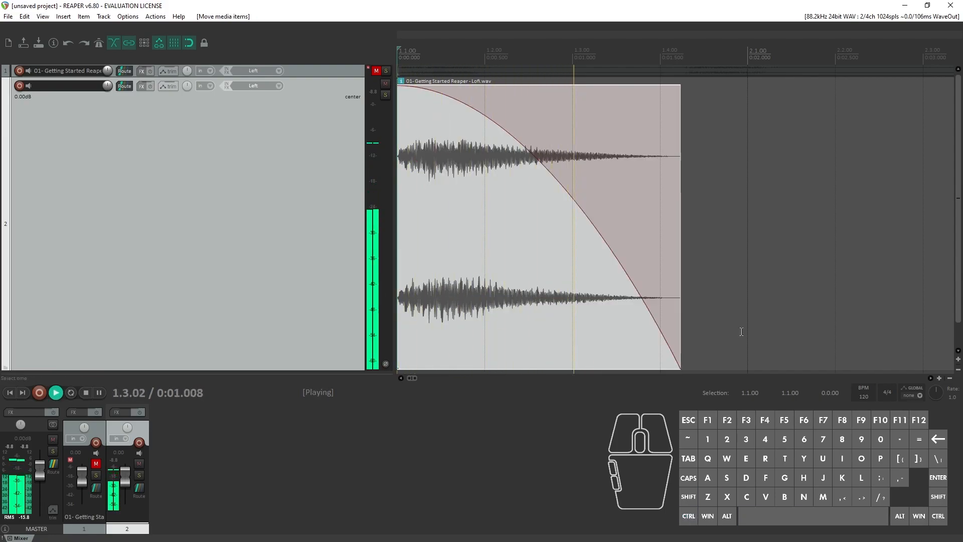
key("space")
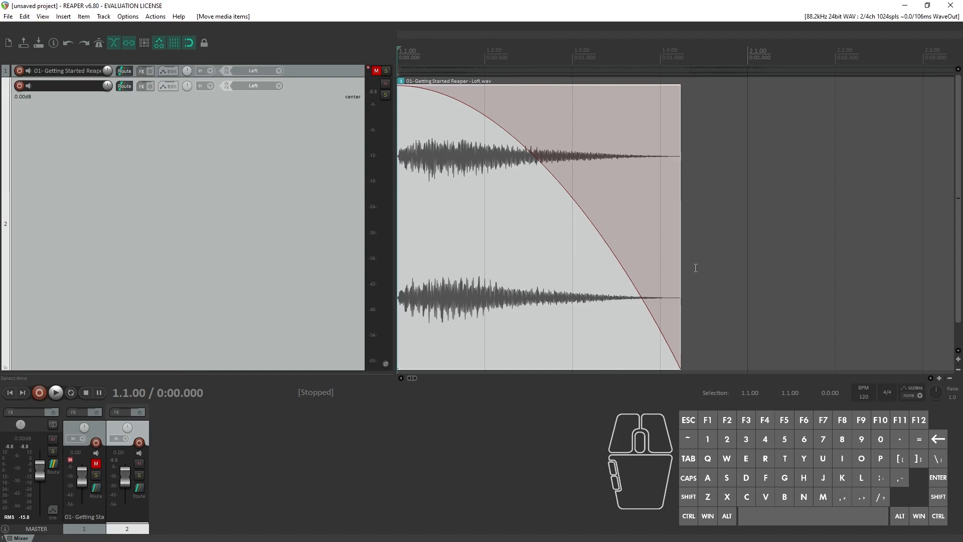
Shorten the fade-out to about 0.18 s at the end of the note and play it back.
left_click_drag(427, 91, 684, 112)
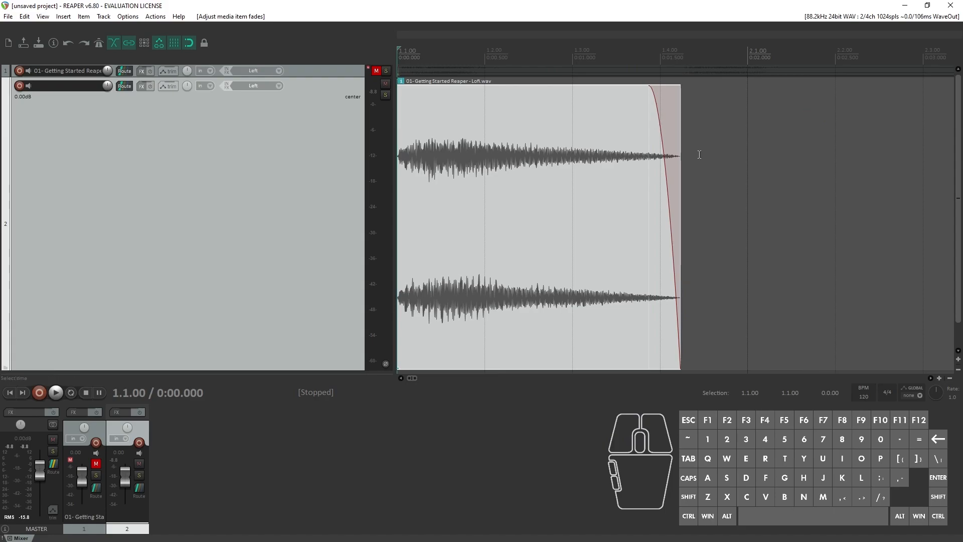
key("space")
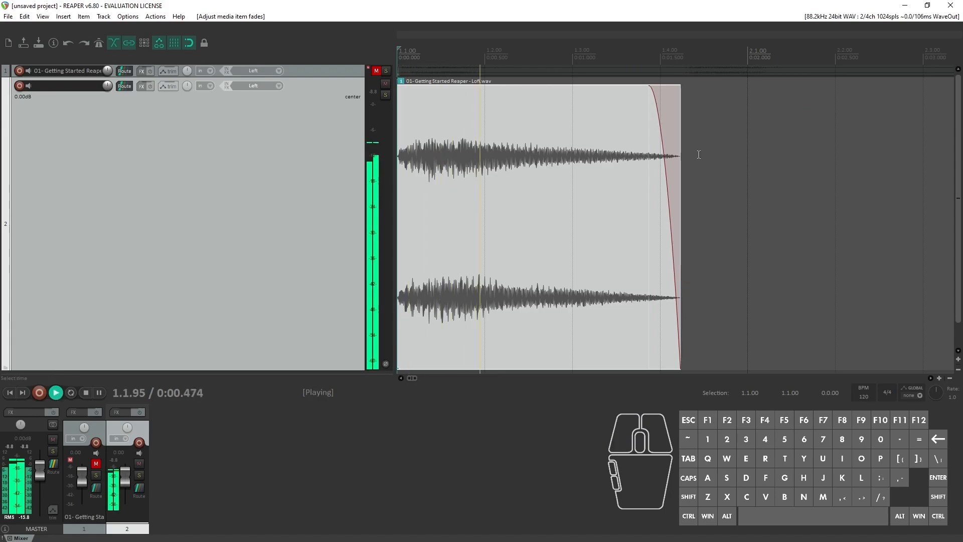
key("space")
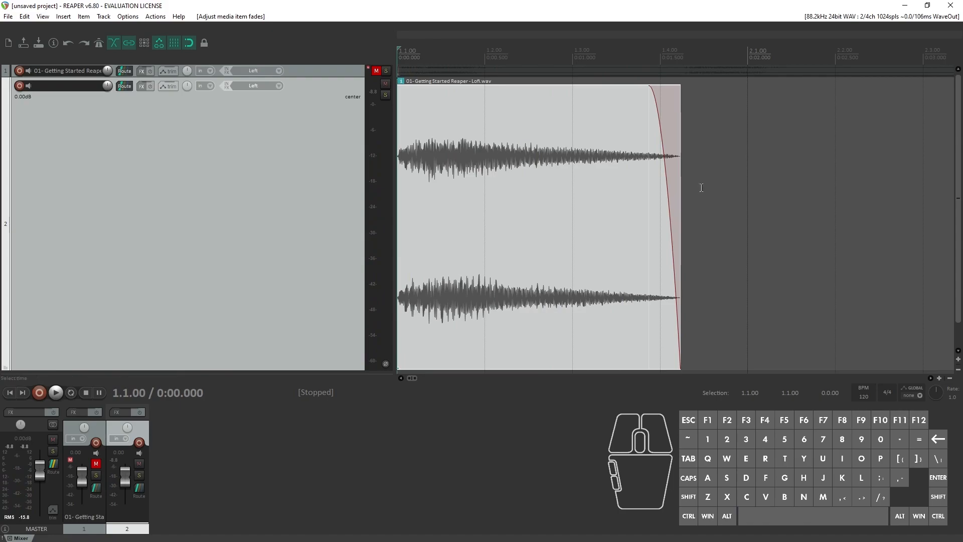
Change the short fade-out to the fast-start, slow-end curve and play the note.
right_click(675, 190)
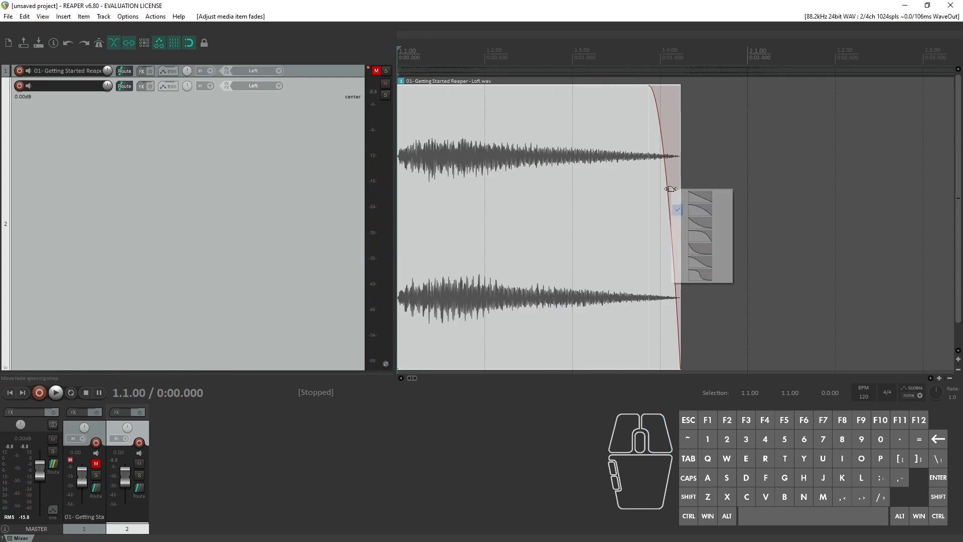
left_click(700, 248)
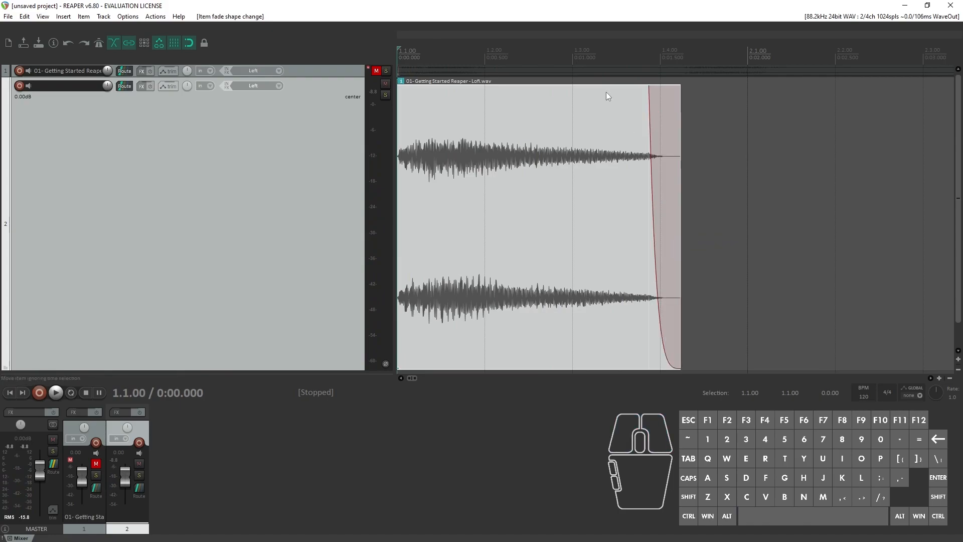
key("space")
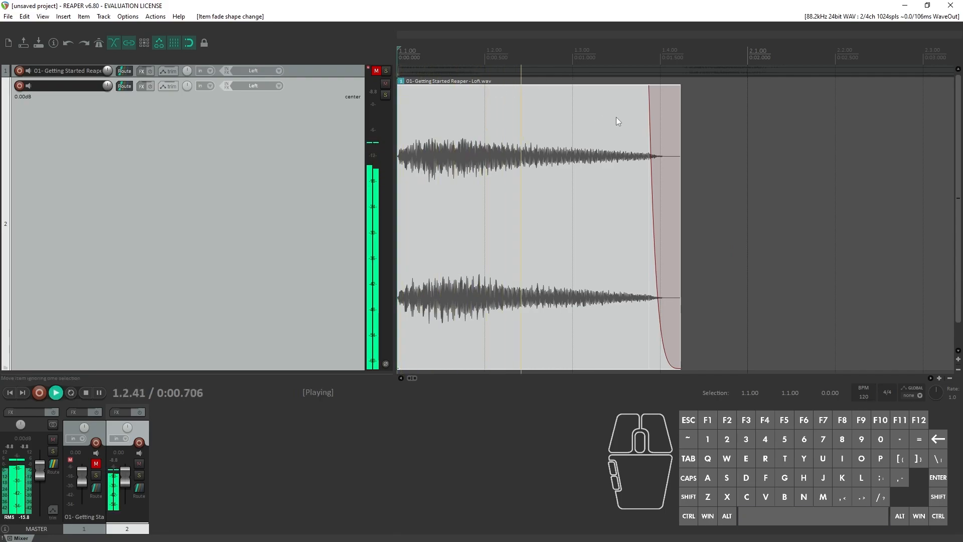
Shorten the fade-out to about 0.1 s and add a fade-in of about 0.025 s at the note's start.
mouse_move(650, 136)
left_mouse_down()
mouse_move(673, 136)
mouse_move(662, 137)
left_mouse_up()
key("space")
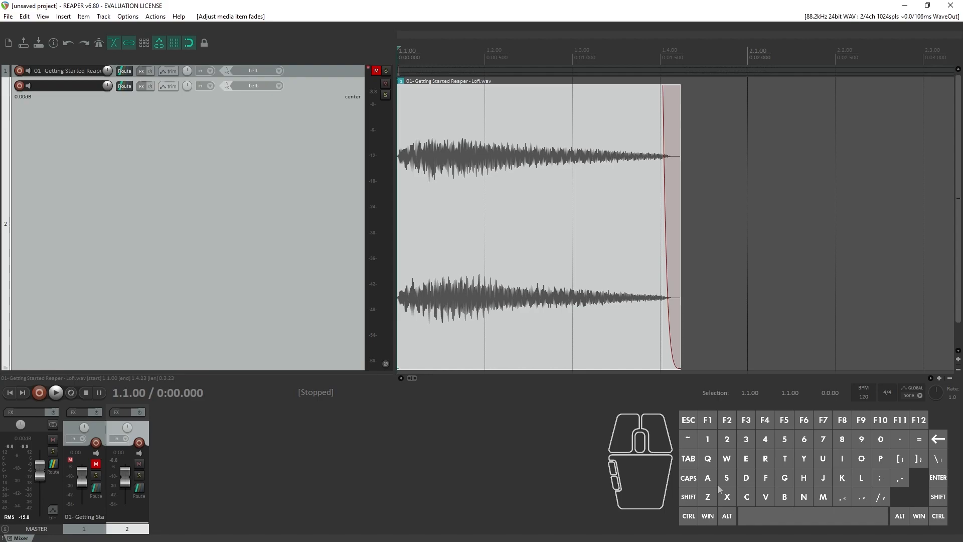
left_click_drag(400, 86, 404, 88)
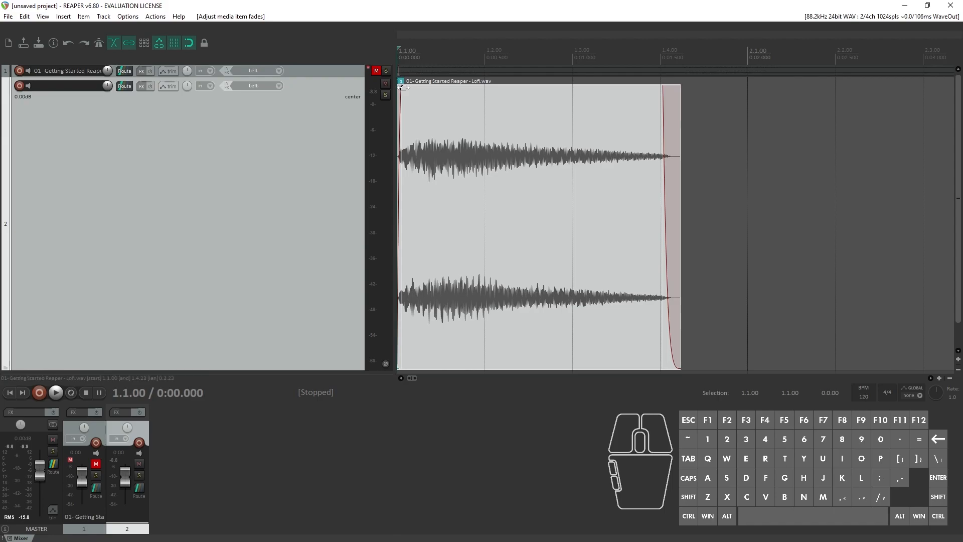
Try extending the end of the unglued note to 7.1.00, look over the exposed source audio, and undo the resizing.
left_click_drag(353, 75, 353, 199)
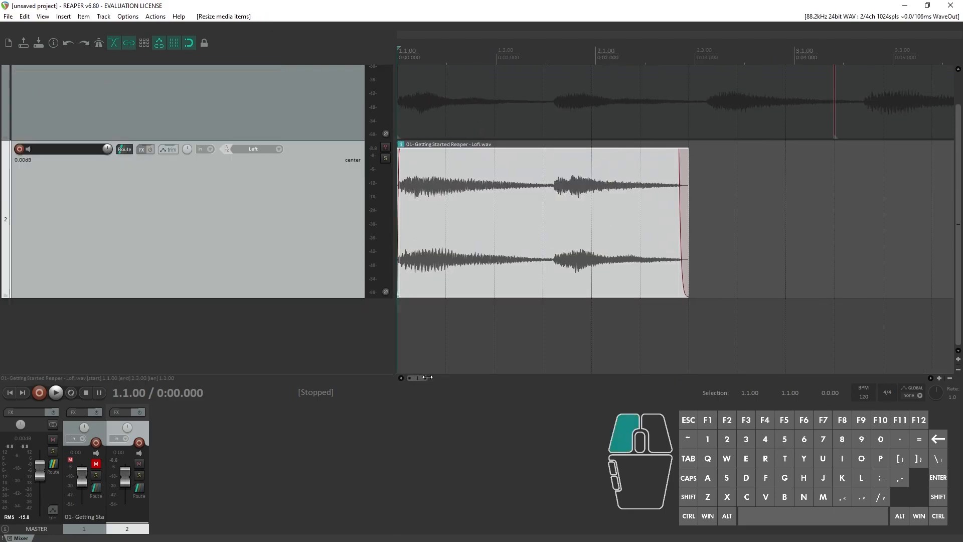
scroll(643, 246, "down", 1)
left_click_drag(637, 252, 922, 258)
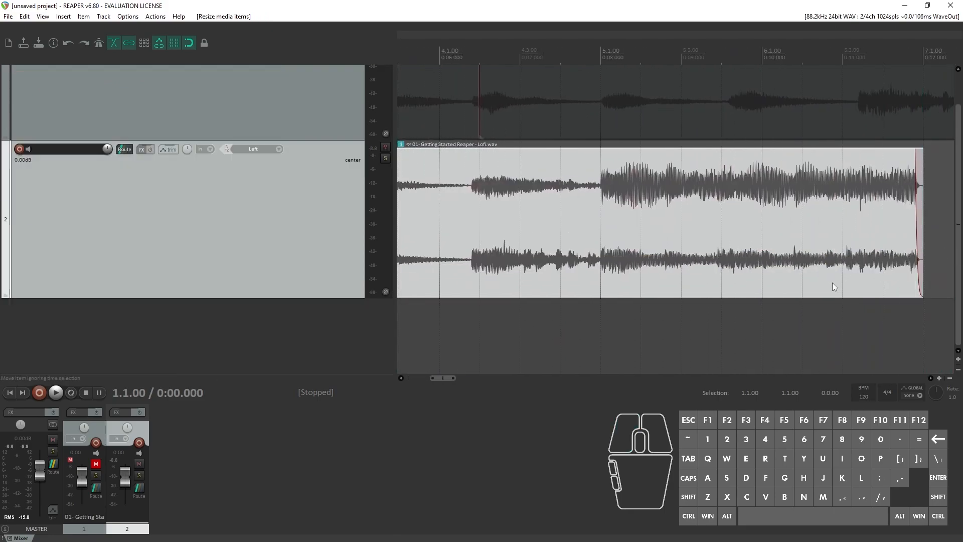
left_click_drag(442, 378, 375, 378)
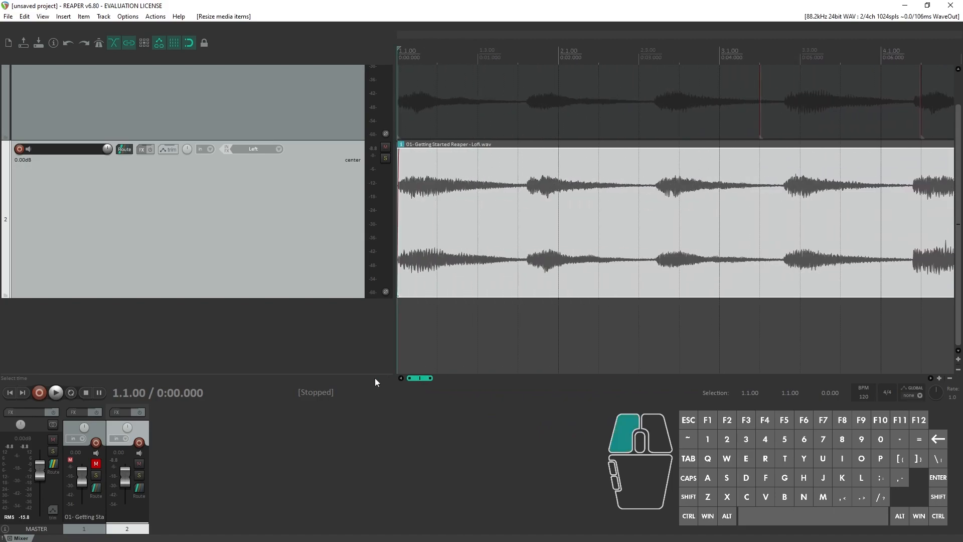
left_click(453, 365)
key("ctrl+z")
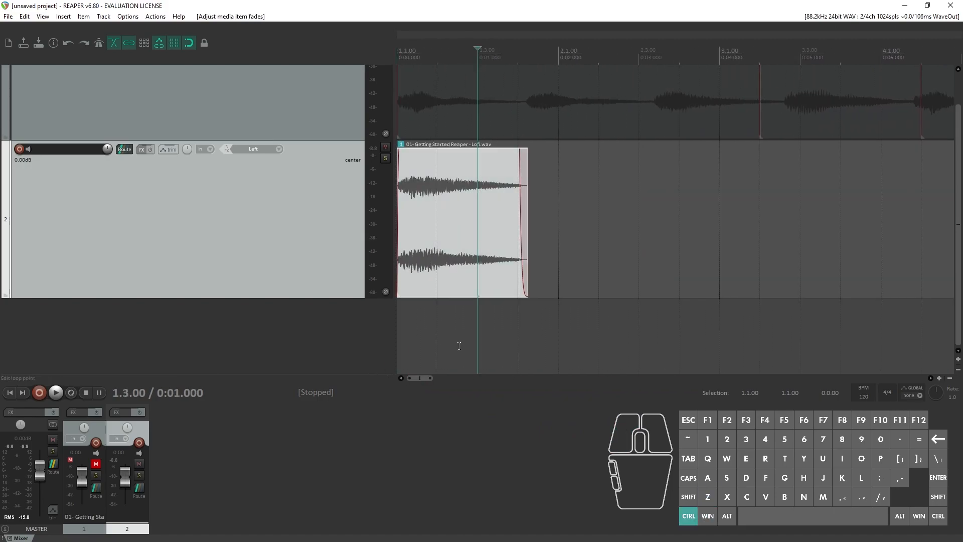
Glue the trimmed and faded note into its own audio item.
left_click_drag(433, 380, 414, 382)
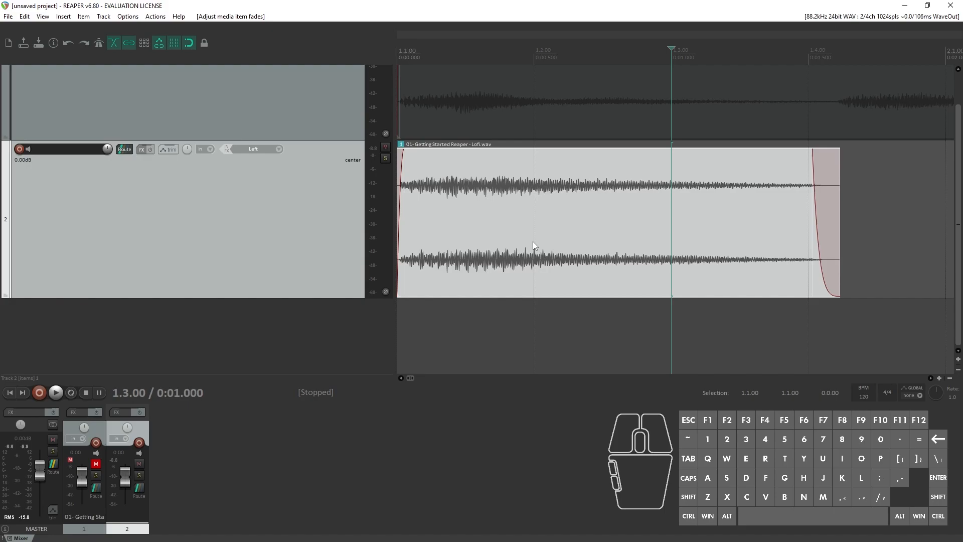
right_click(528, 239)
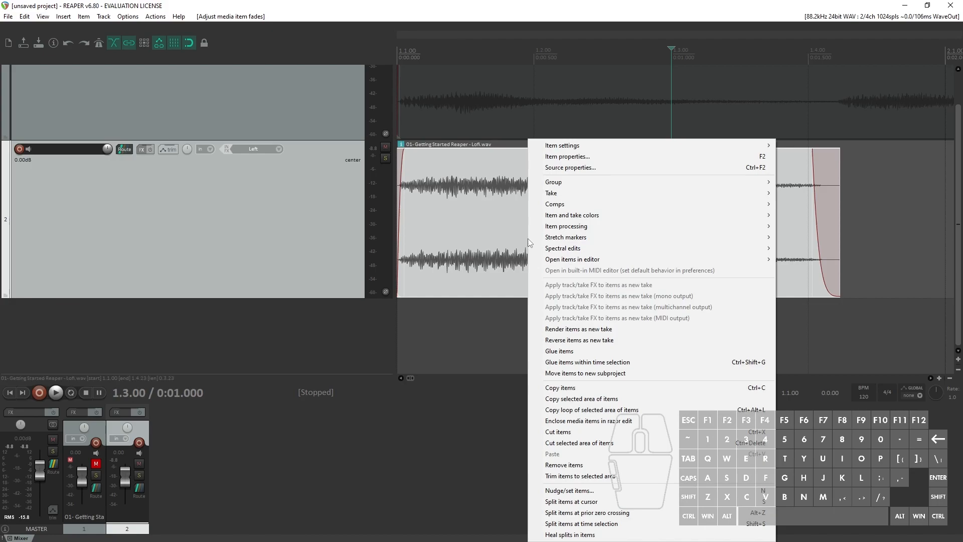
left_click(597, 349)
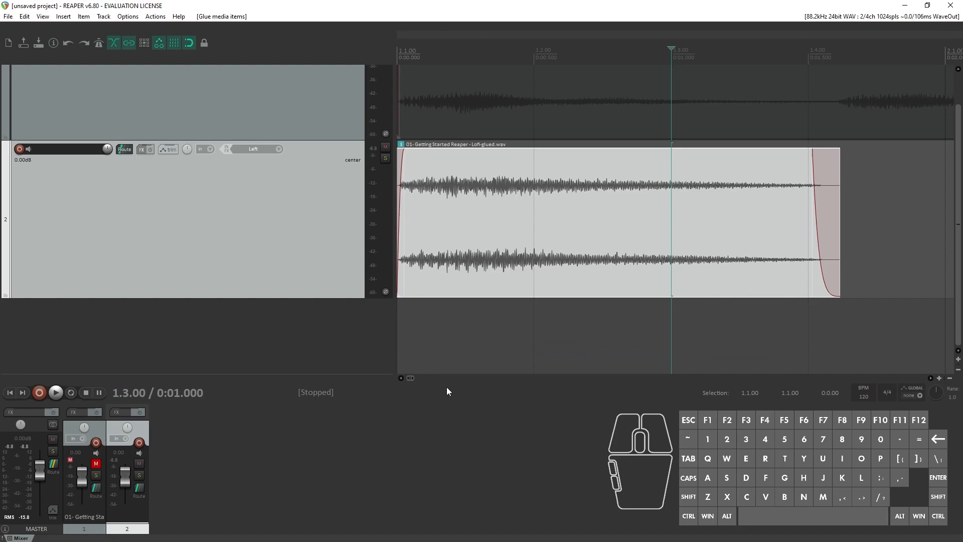
key("ctrl+z")
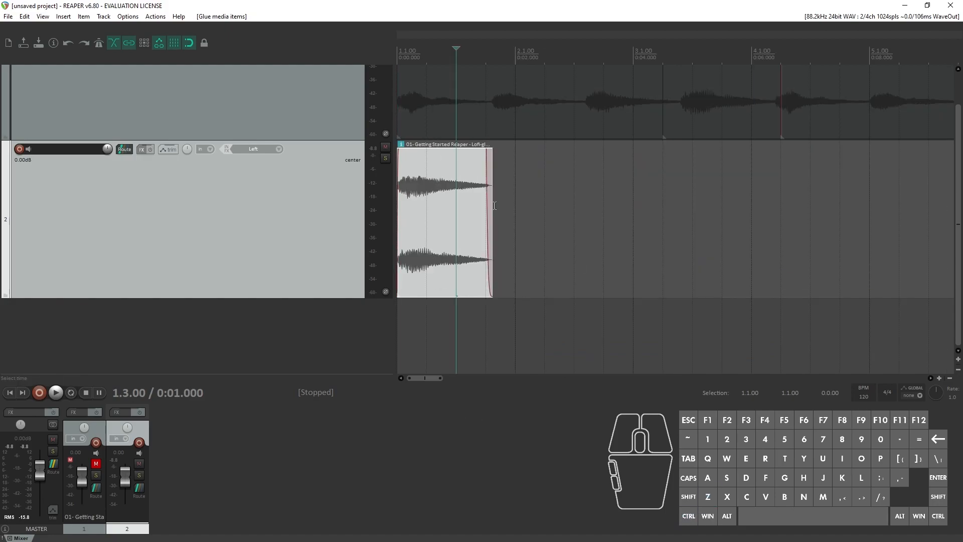
Extend the end of the glued note to 5.3.00 so it loops for 9 s, and play it from the project start.
left_click_drag(492, 213, 929, 226)
right_click(615, 232)
left_click(604, 230)
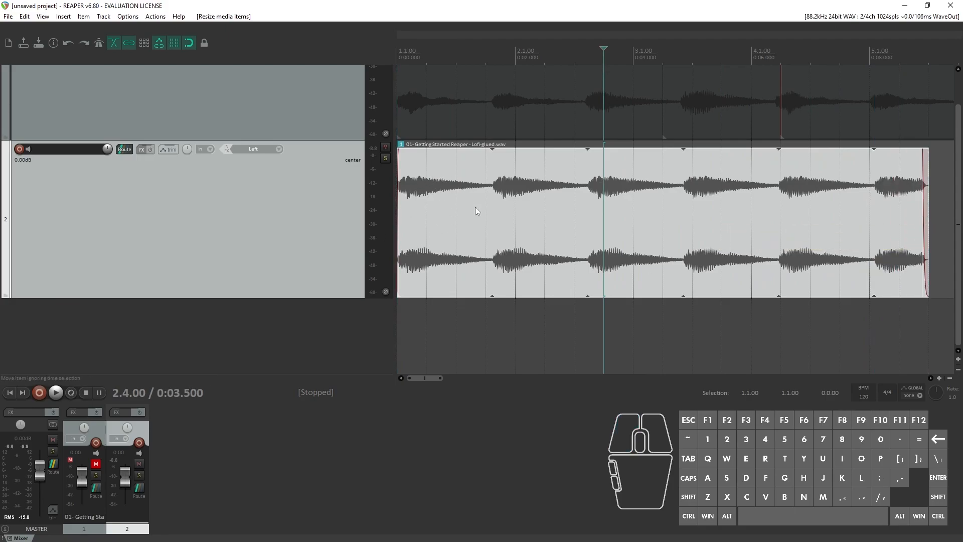
key("Home")
key("space")
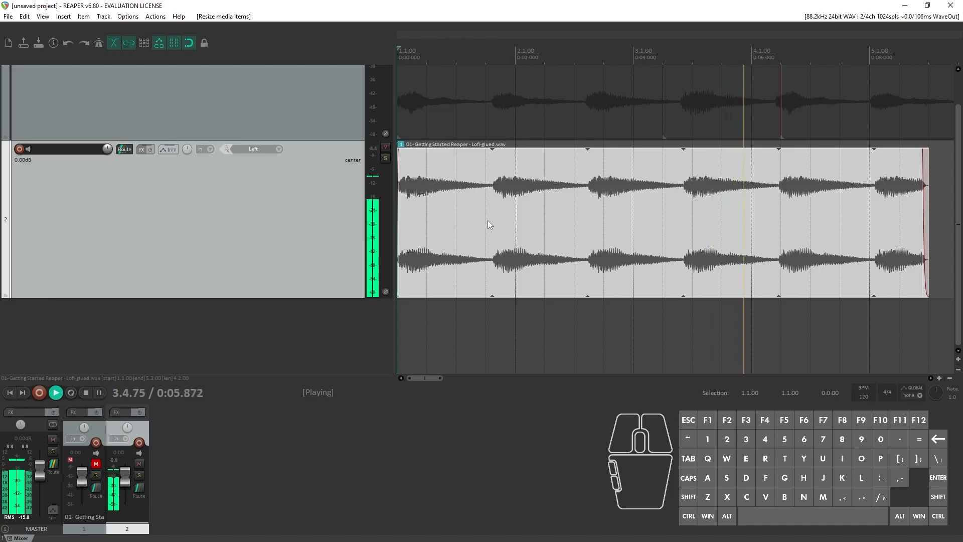
key("space")
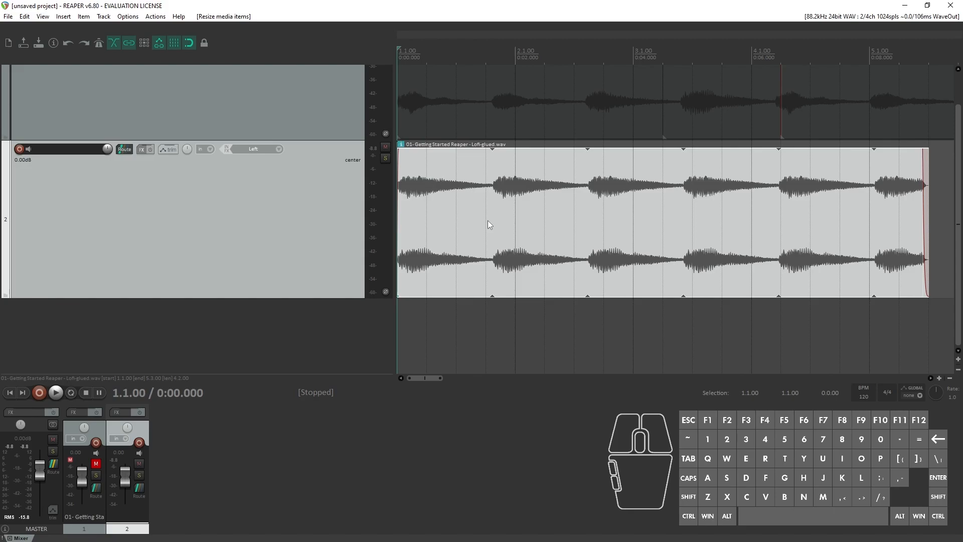
Open the item properties of the looped glued note.
left_click(844, 539)
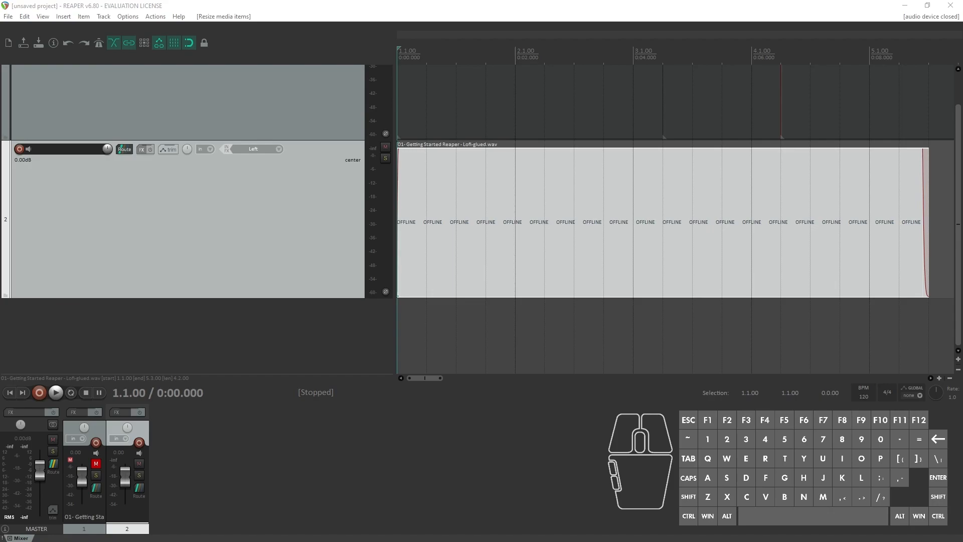
left_click(514, 329)
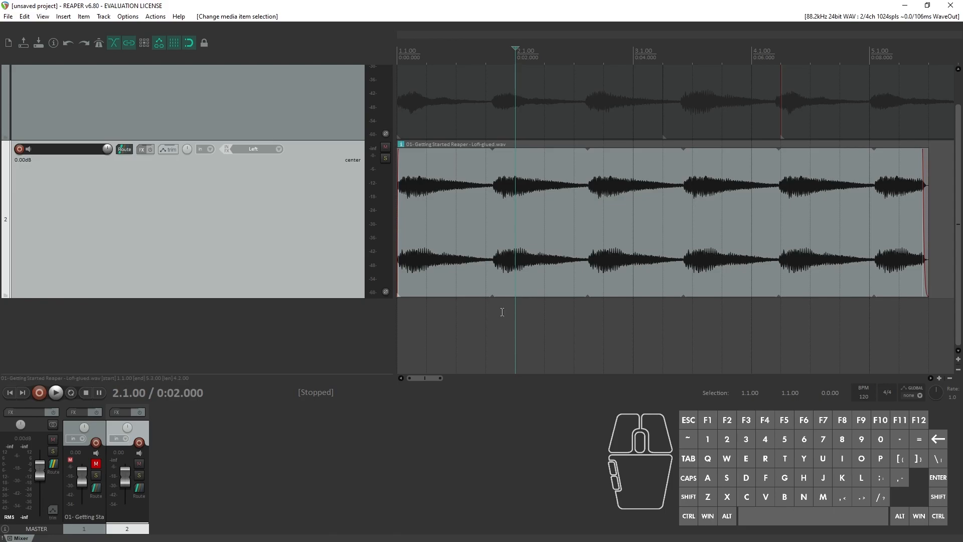
right_click(464, 227)
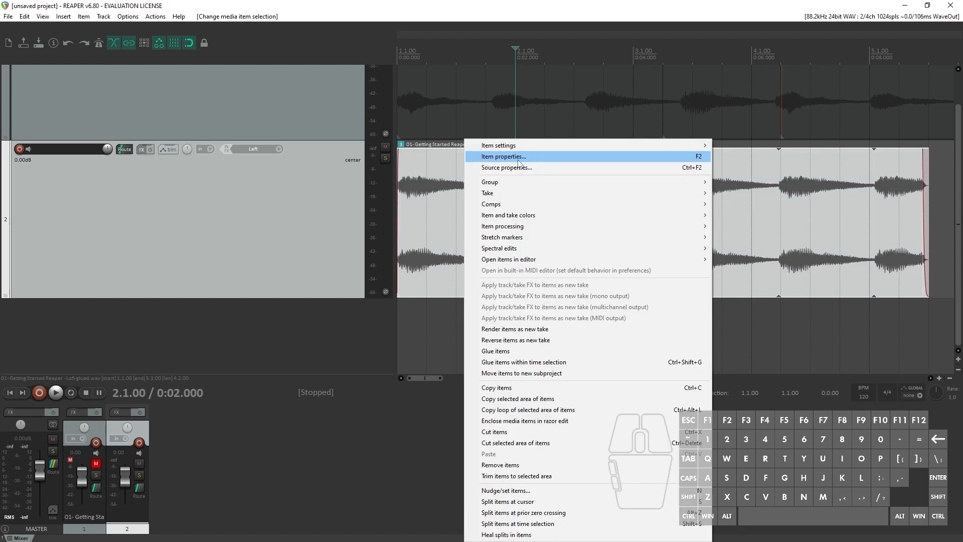
left_click(519, 156)
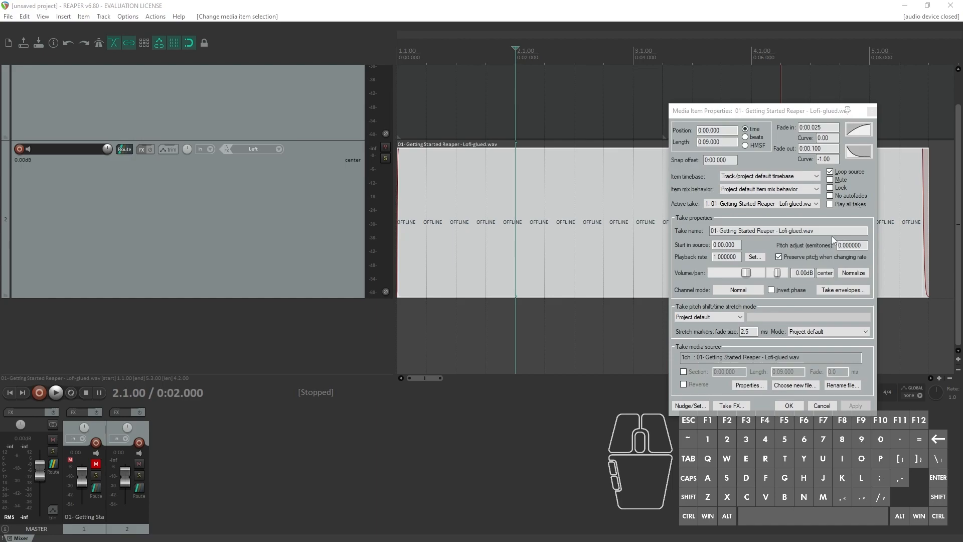
Reselect the looped note with its properties open and play it briefly from the project start.
left_click(589, 342)
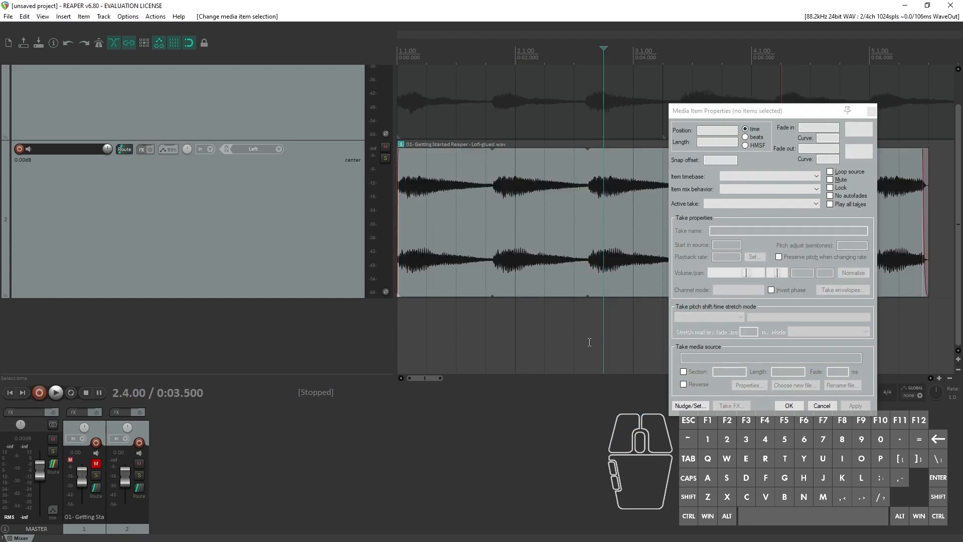
left_click(497, 219)
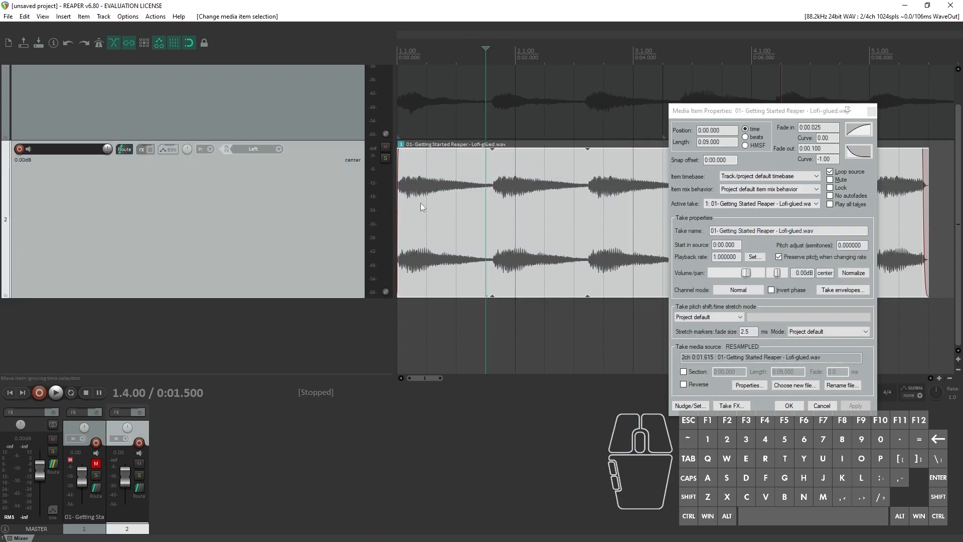
key("Home")
key("space")
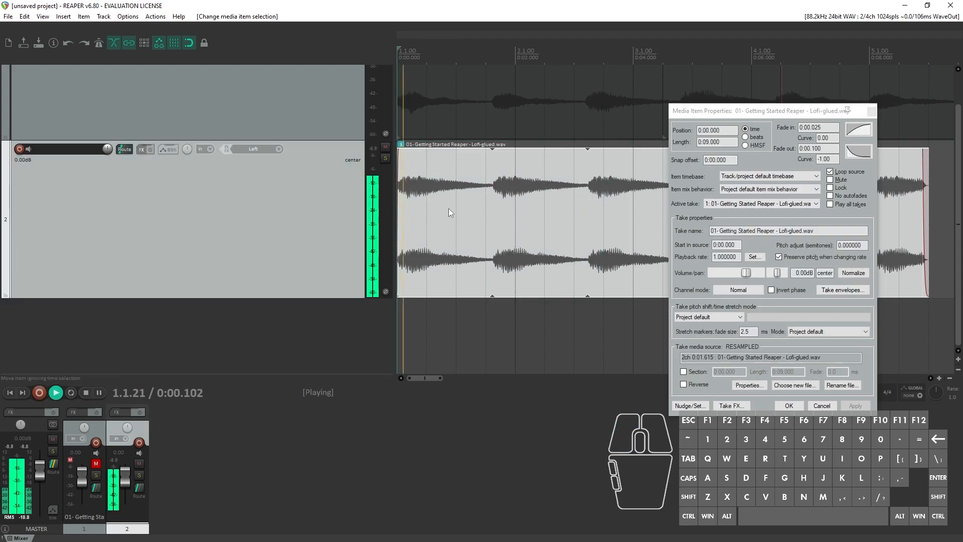
key("space")
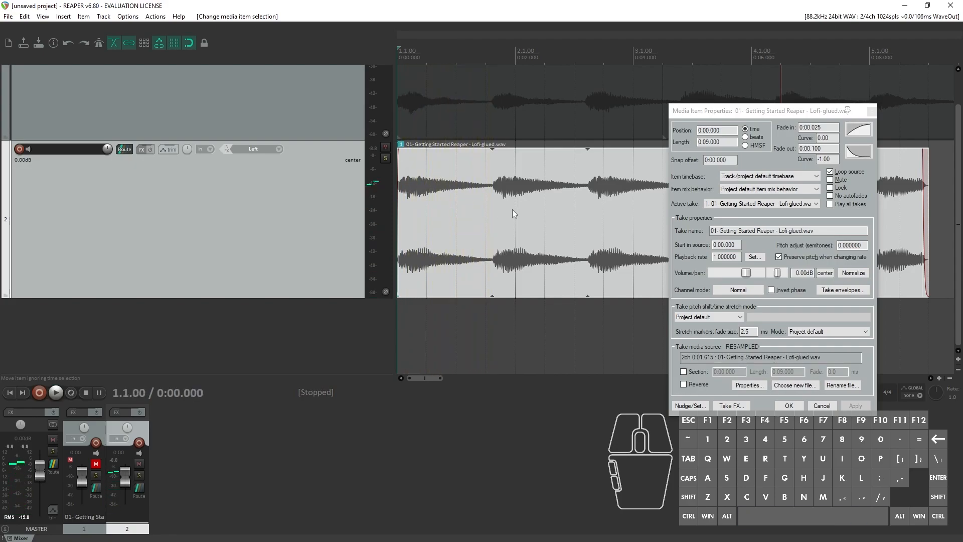
Raise the looped note's pitch by 1 semitone, apply the change, and play it from the project start.
left_click_drag(843, 245, 833, 247)
type("1")
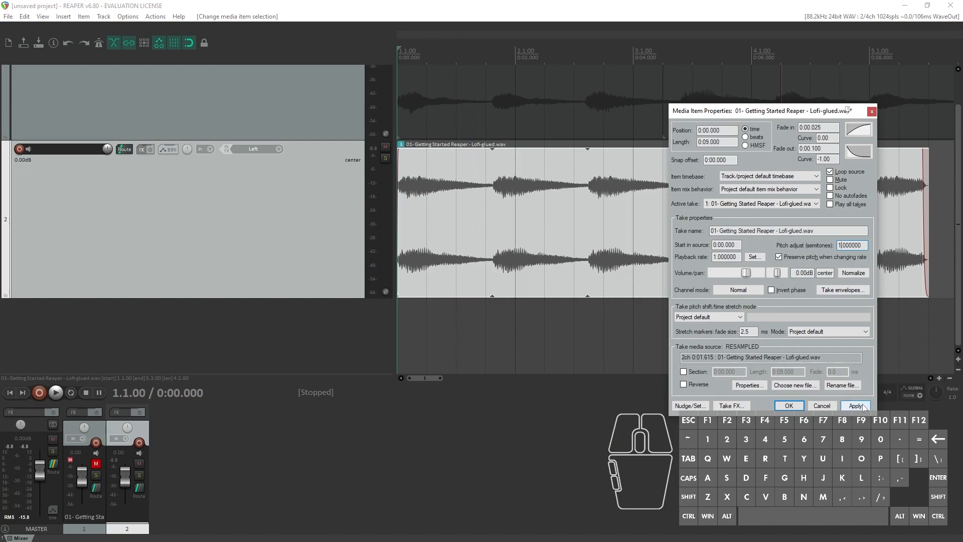
left_click(864, 406)
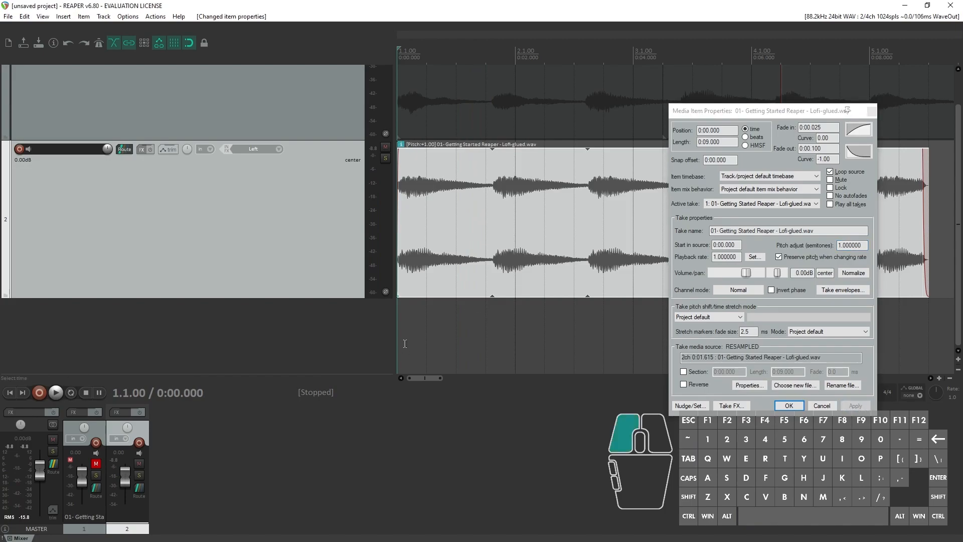
left_click(405, 344)
key("space")
key("space")
key("ctrl+z")
Set the looped note's pitch adjustment to 12 semitones, apply it, and play the note from the project start.
left_click_drag(866, 246, 824, 242)
type("12")
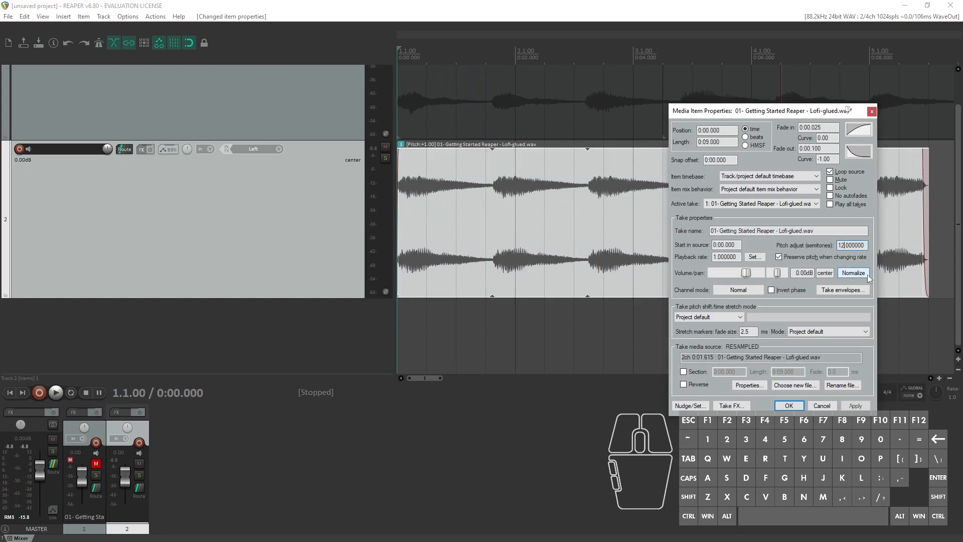
left_click(864, 406)
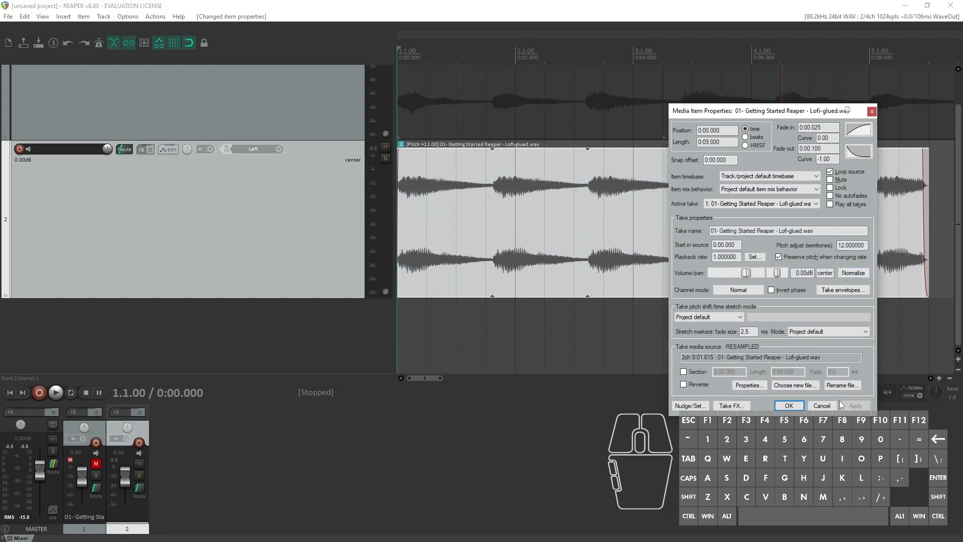
left_click(402, 431)
key("space")
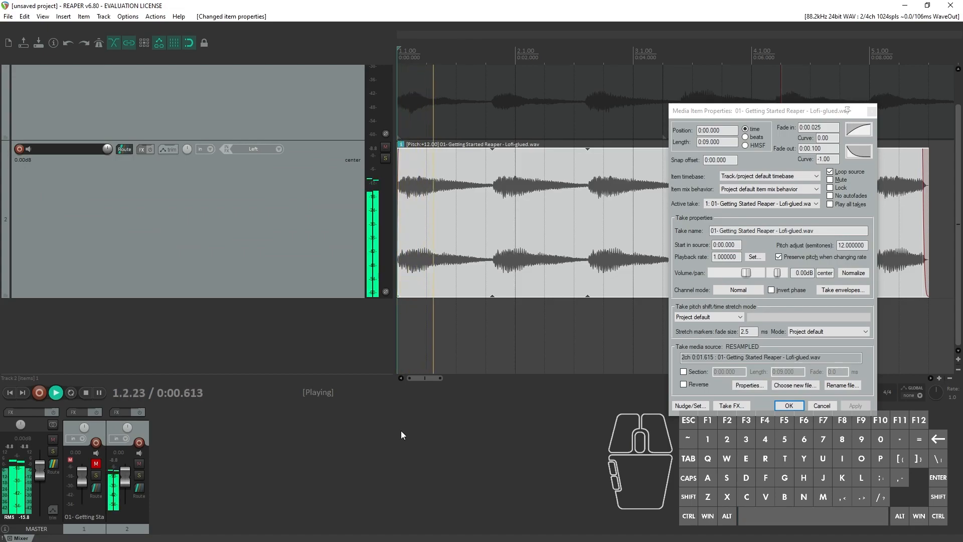
key("space")
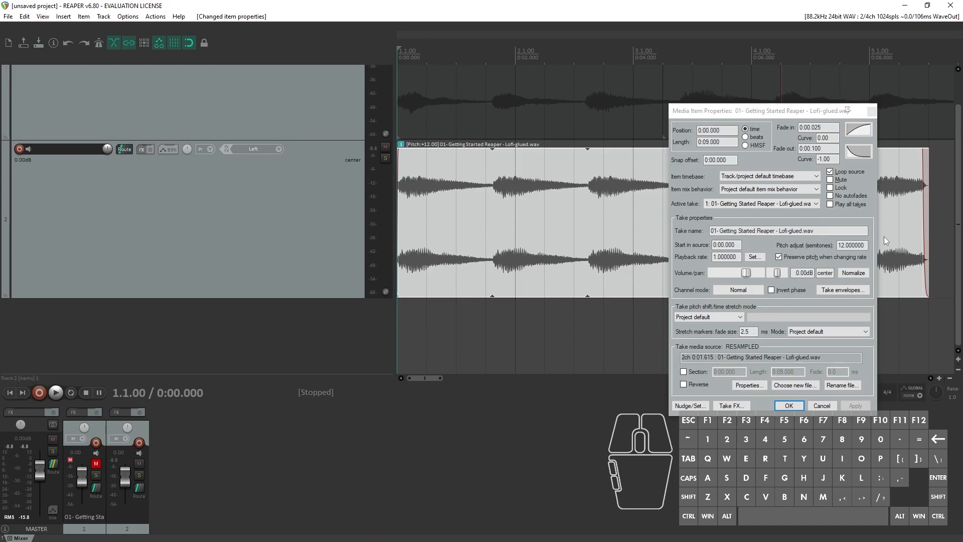
Try a pitch adjustment of 0.5 semitones on the looped note, play it, and return the pitch to 0.
left_click(837, 246)
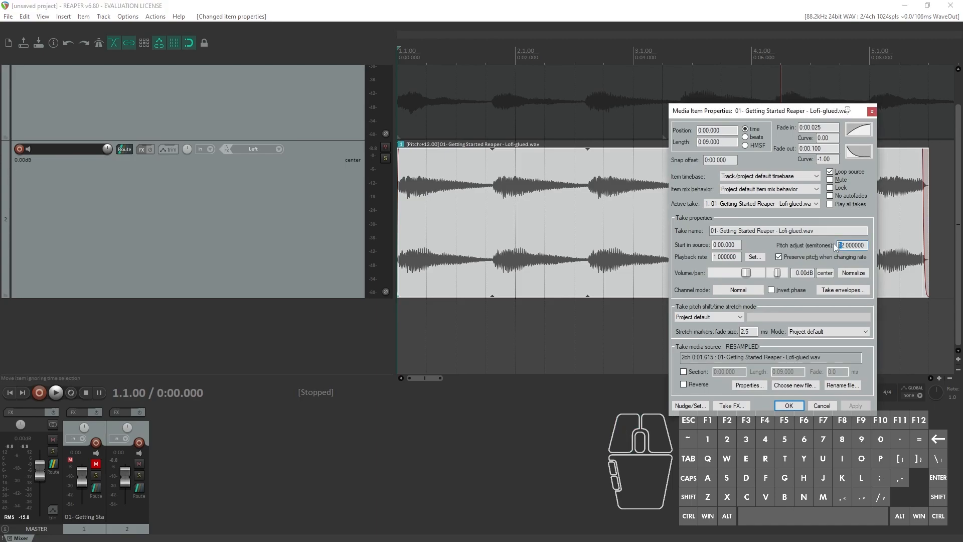
key("Delete")
type("0")
left_click_drag(843, 245, 847, 246)
type("5")
left_click(857, 406)
key("space")
key("space")
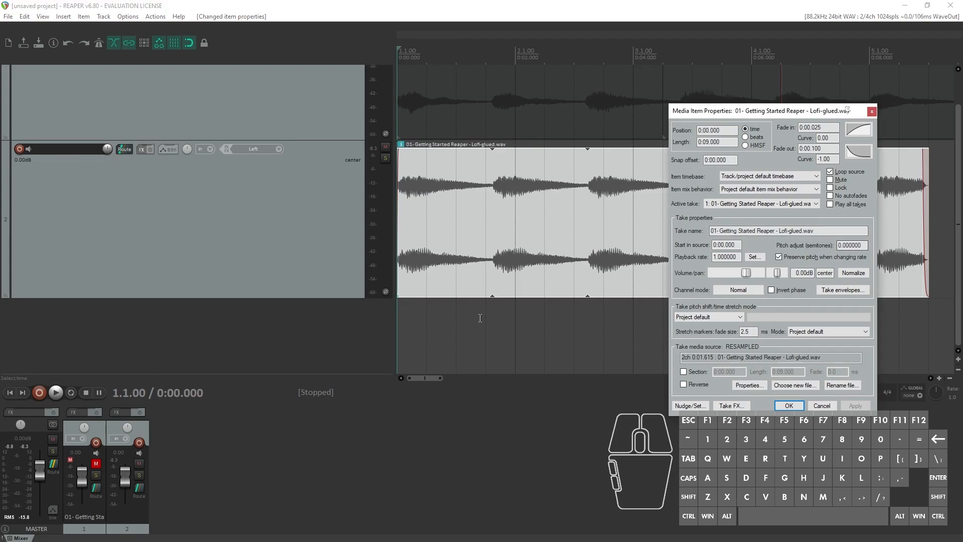
Copy the looped note onto a new track directly below it, starting at the same position.
left_click(436, 291)
left_click_drag(450, 264, 447, 321)
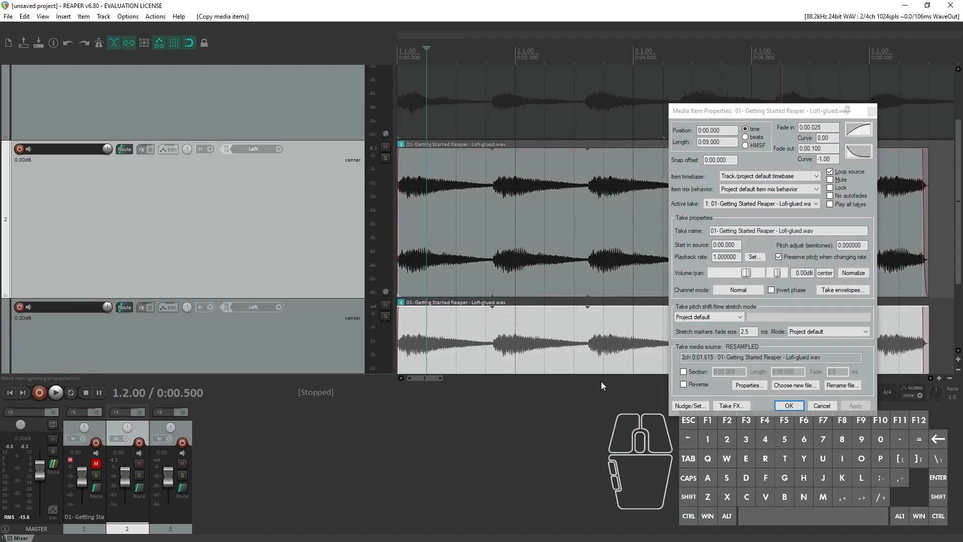
left_click(959, 370)
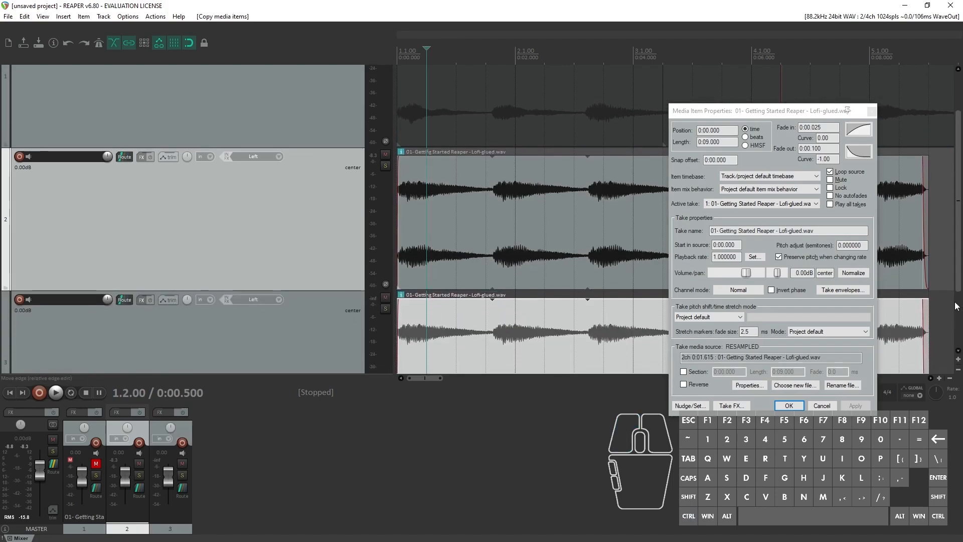
left_click(959, 370)
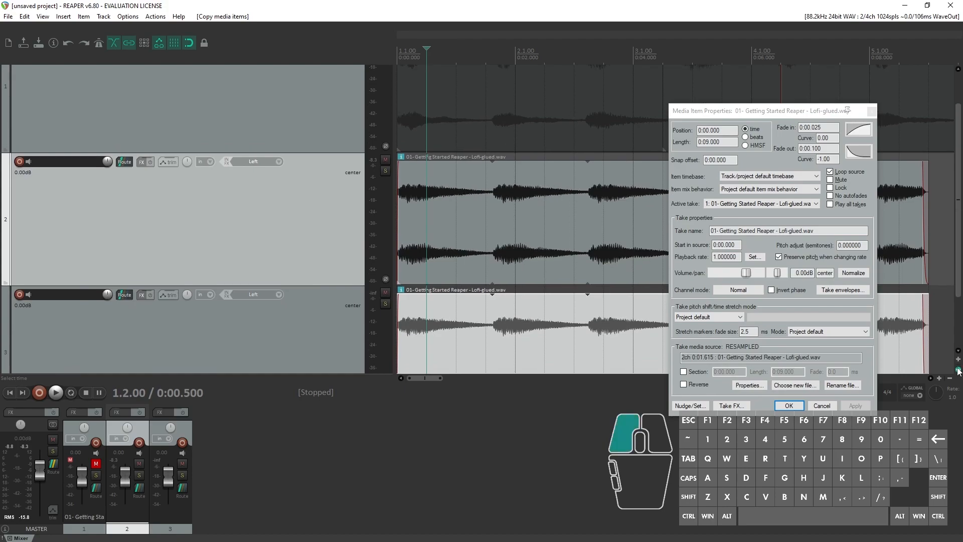
left_click(959, 370)
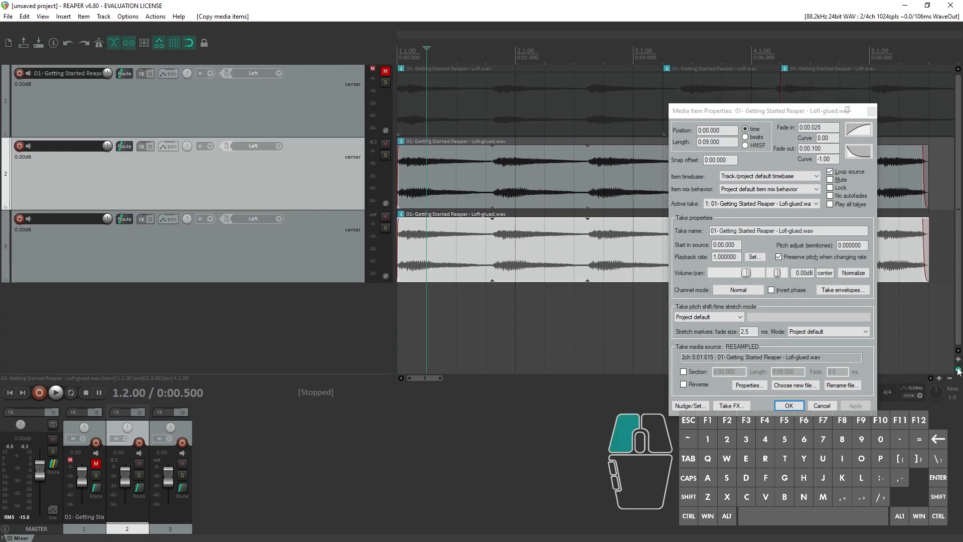
left_click(959, 370)
Set the pitch adjustment of the copy on track 3 to 12 semitones and play it together with the original note.
left_click_drag(843, 246, 834, 249)
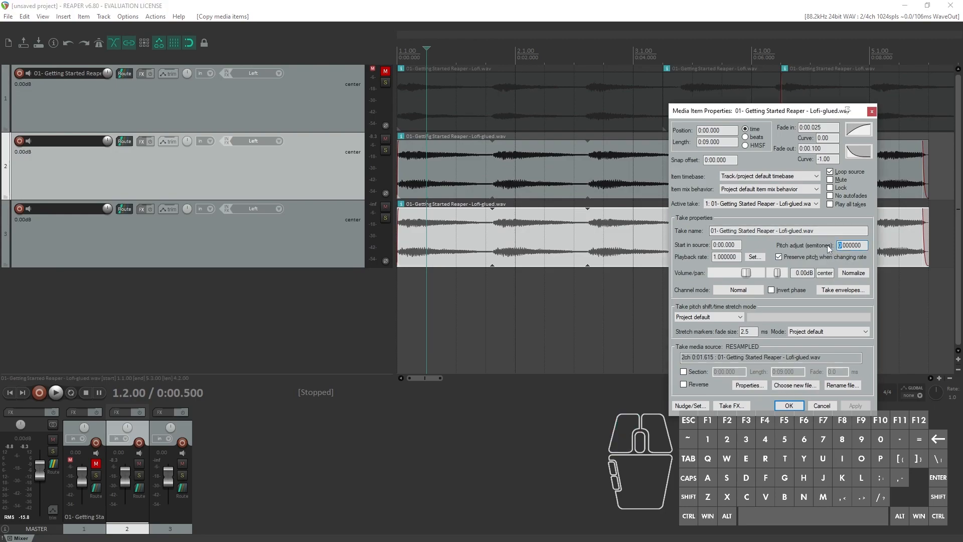
type("12")
left_click(854, 406)
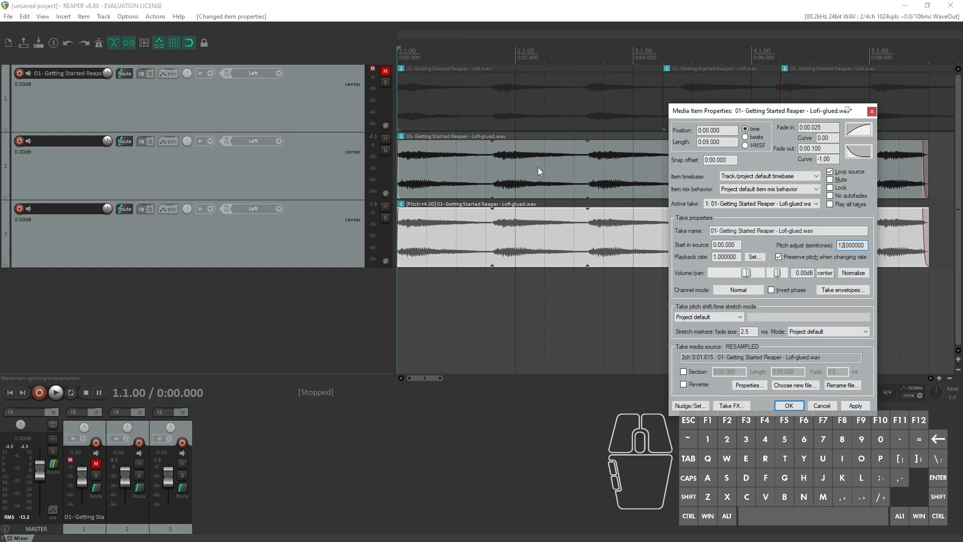
left_click(789, 405)
key("space")
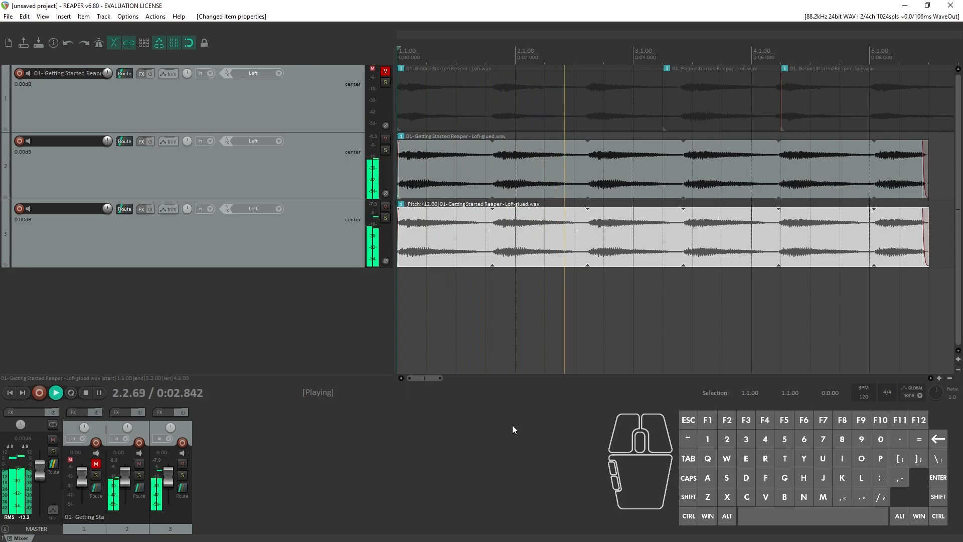
key("space")
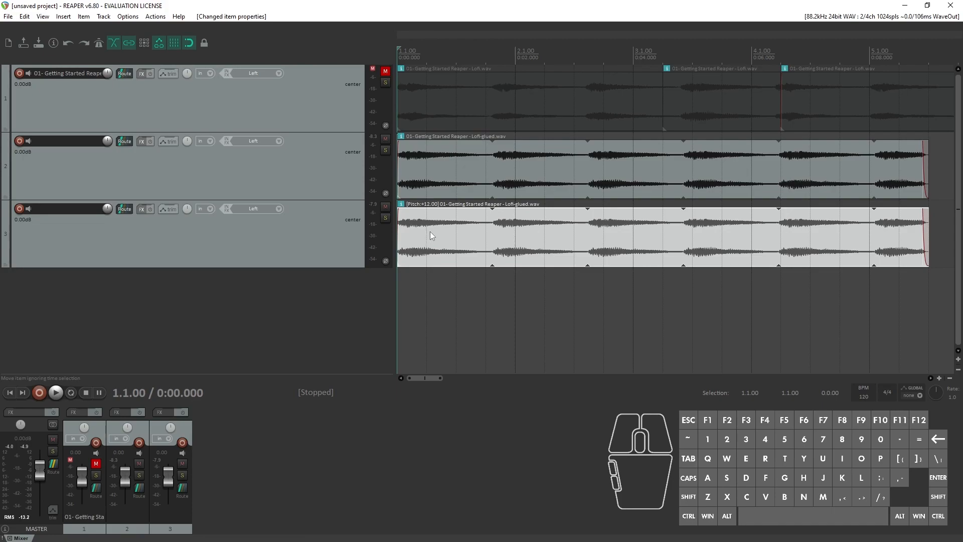
Copy the note from track 3 onto a new track 4 at 1.1.00 and set the copy's pitch to -24 semitones.
left_click_drag(430, 231, 424, 277, "ctrl")
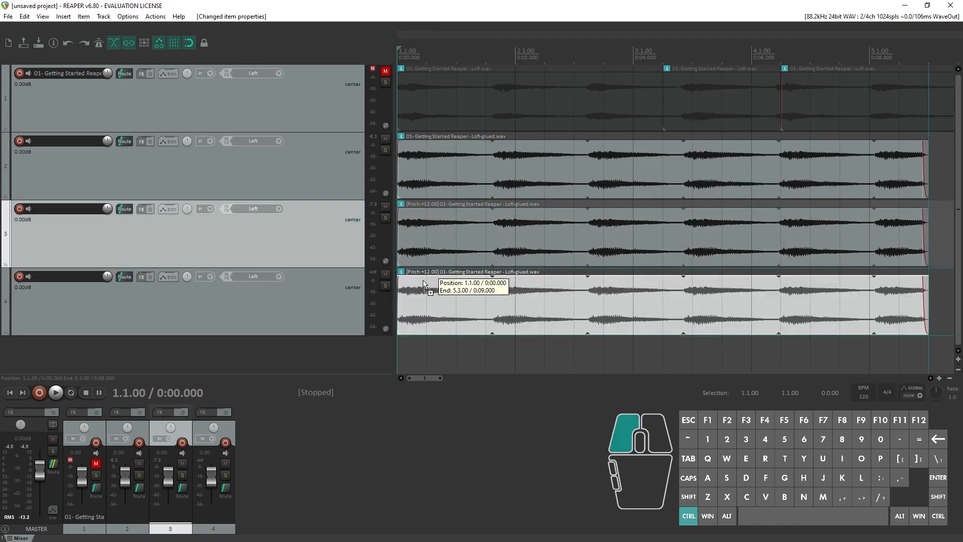
right_click(454, 300)
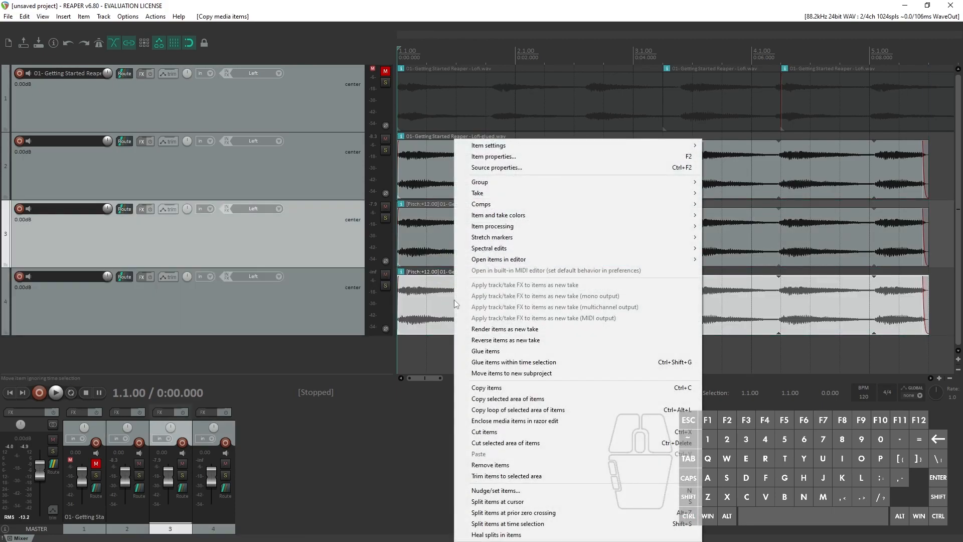
left_click(513, 157)
left_click_drag(847, 245, 828, 243)
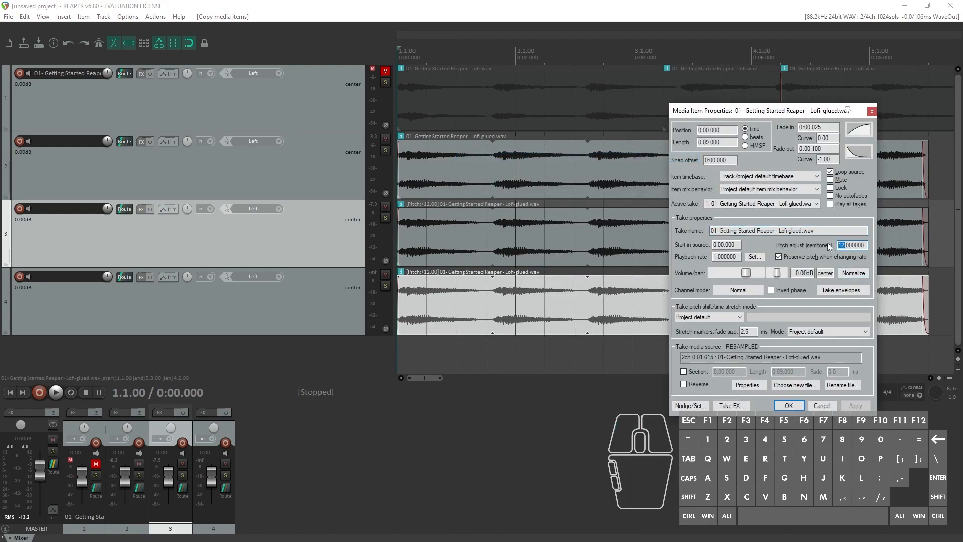
type("-24")
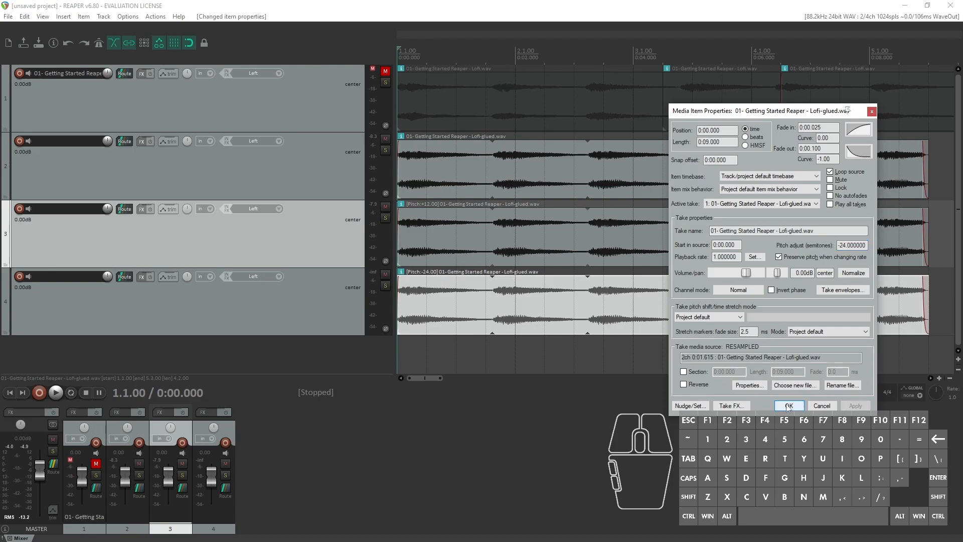
left_click(789, 406)
Play the layered notes from the project start, briefly soloing track 4 during playback.
key("space")
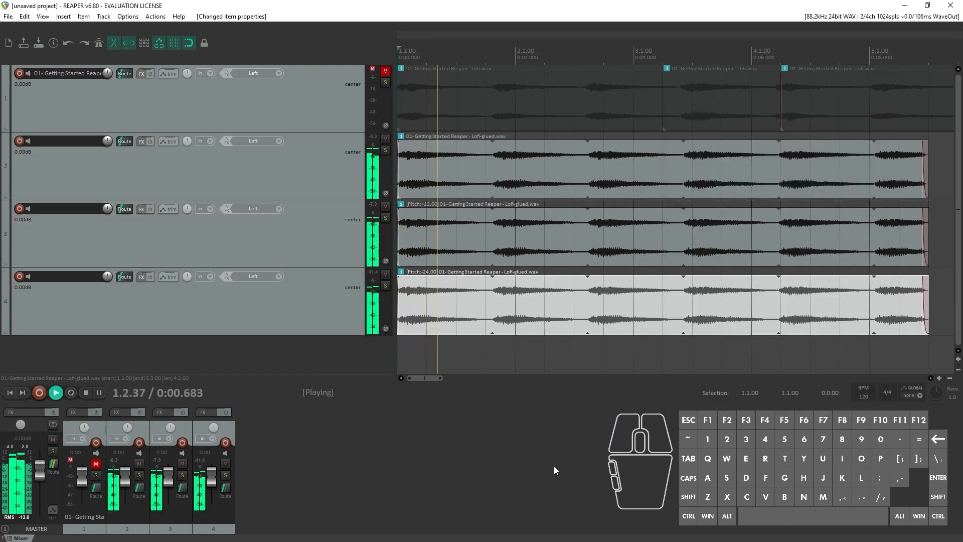
left_click(385, 288)
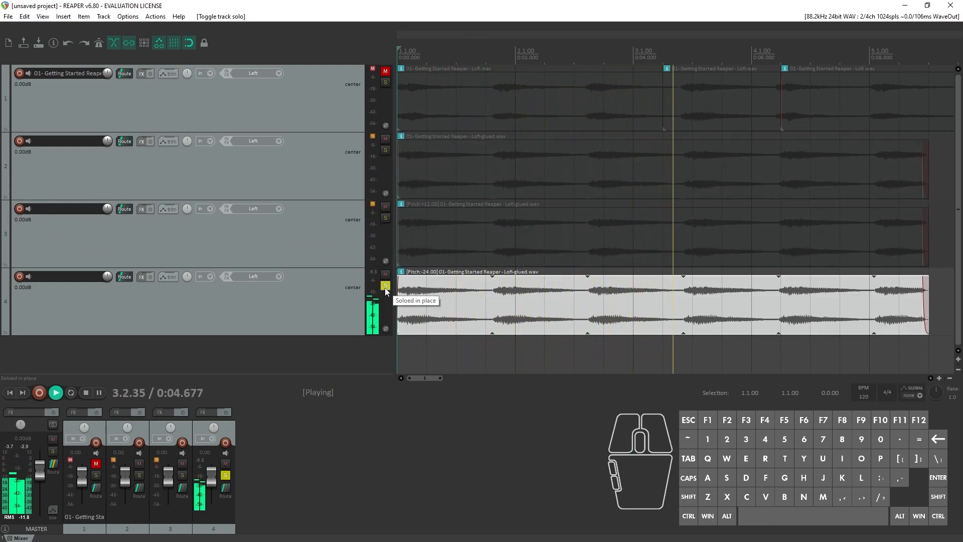
left_click(385, 287)
key("space")
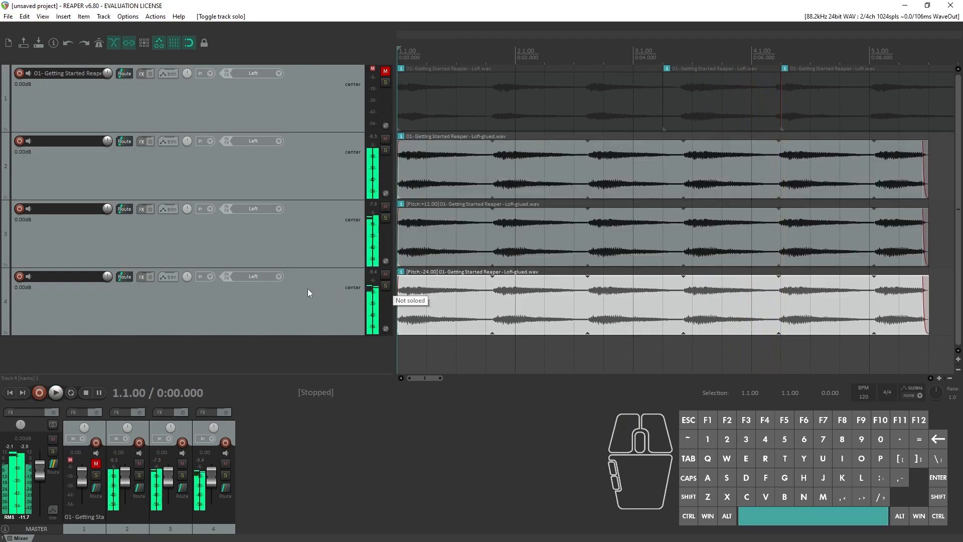
Solo track 4 and play its -24 semitone note alone.
left_click(386, 286)
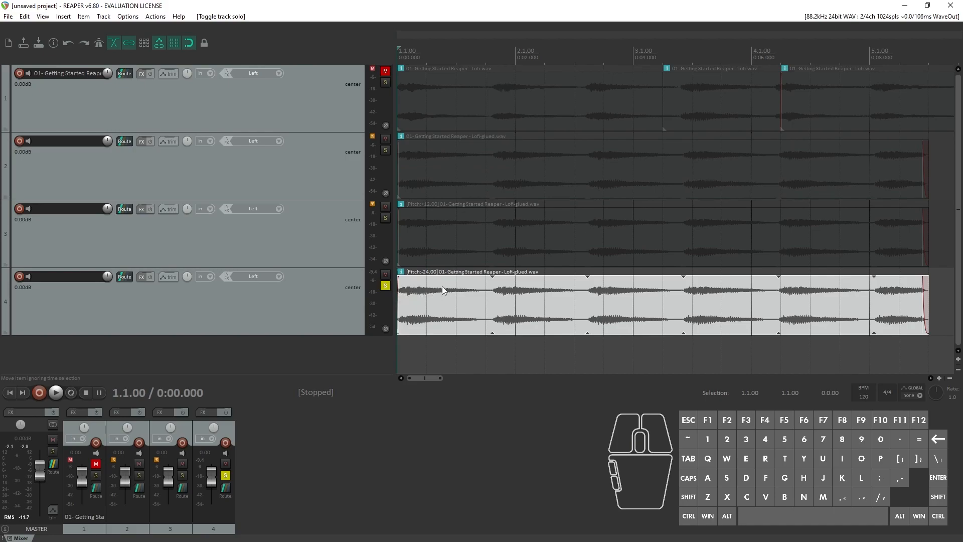
key("space")
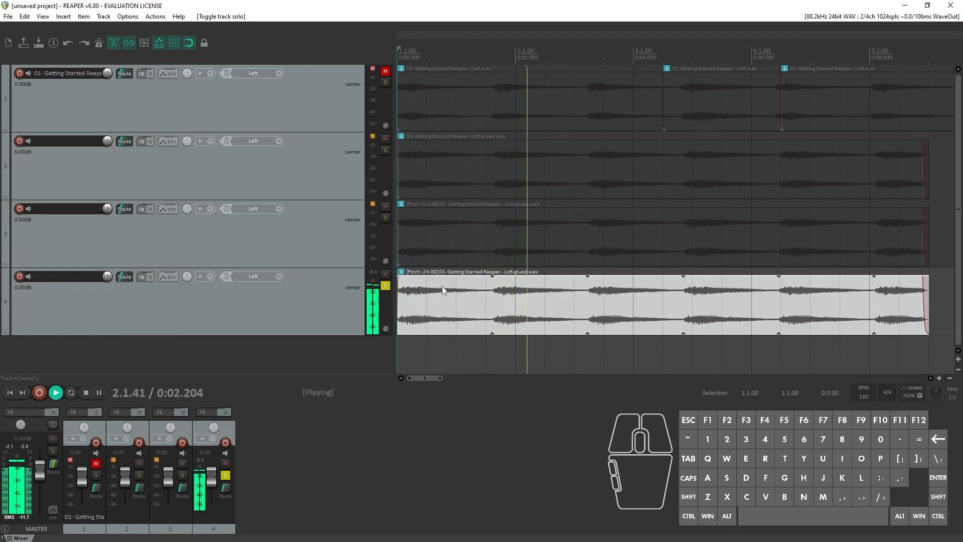
key("space")
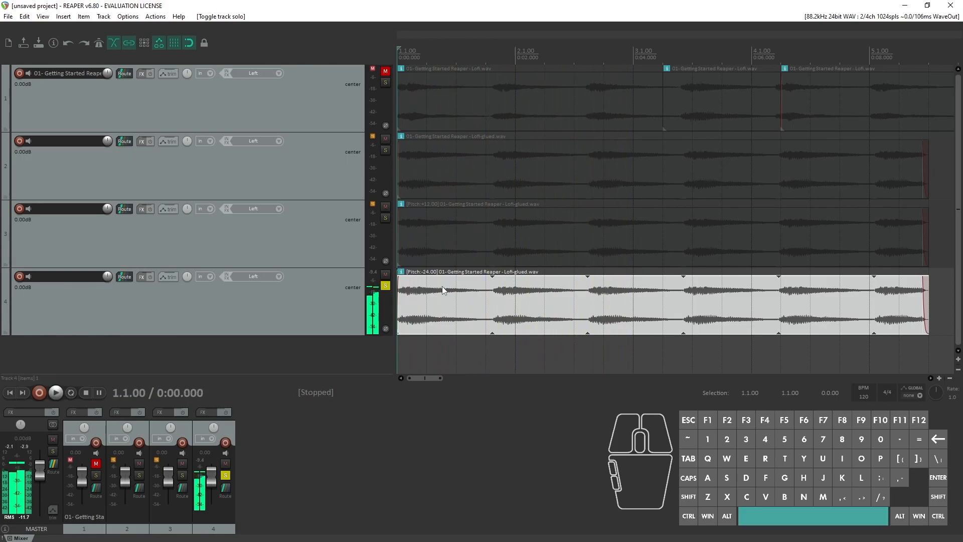
Open the item properties of the note on track 4, apply a playback rate of 2, and play it from 1.4.00.
scroll(441, 286, "down", 1)
right_click(447, 305)
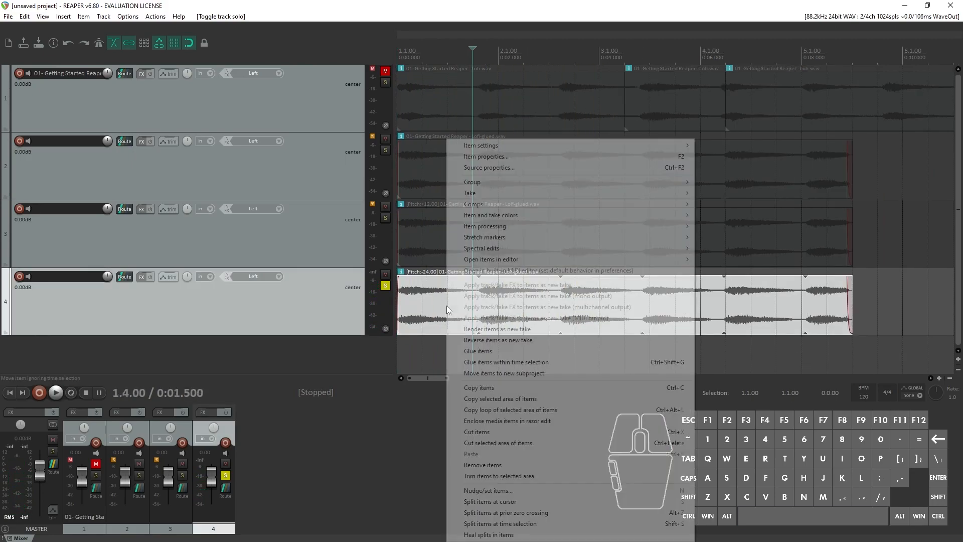
left_click(510, 159)
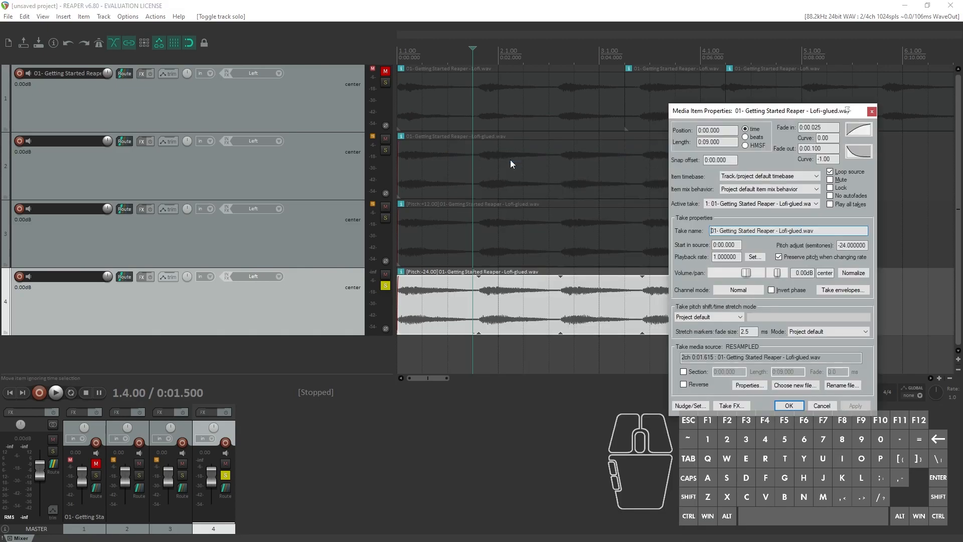
left_click_drag(718, 257, 710, 257)
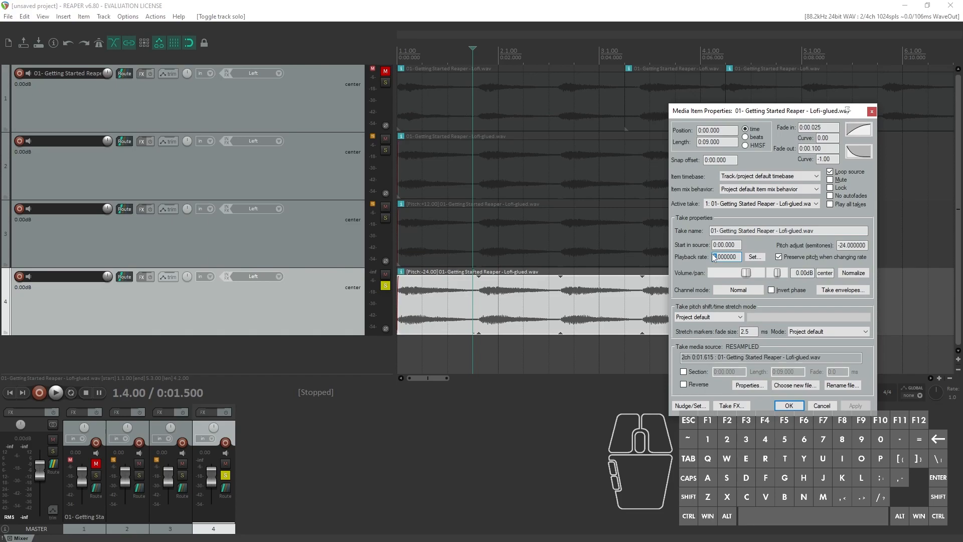
type("2")
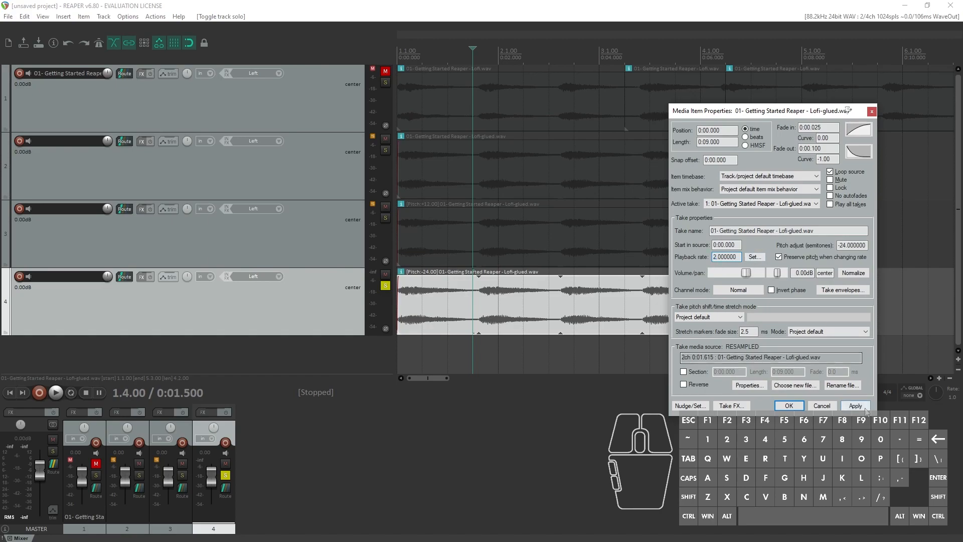
left_click(865, 409)
key("space")
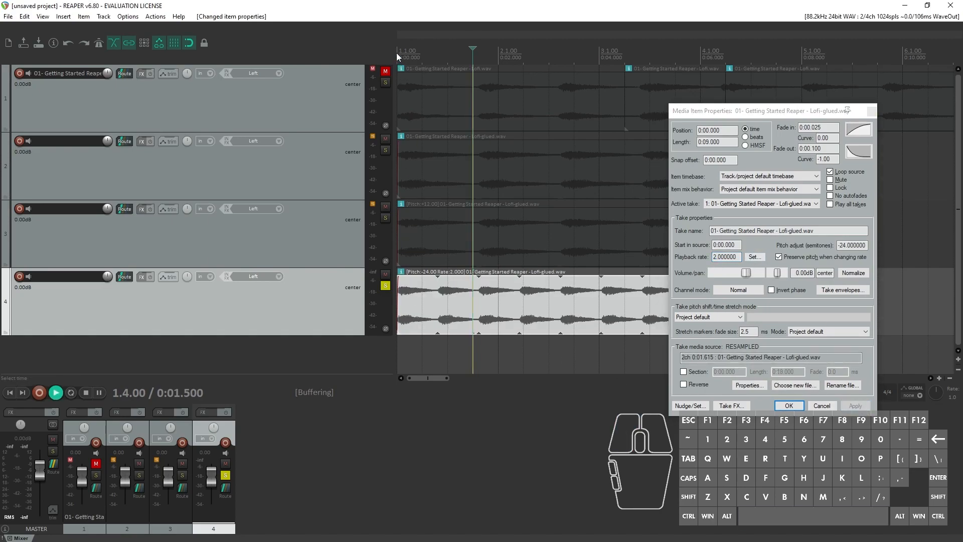
key("space")
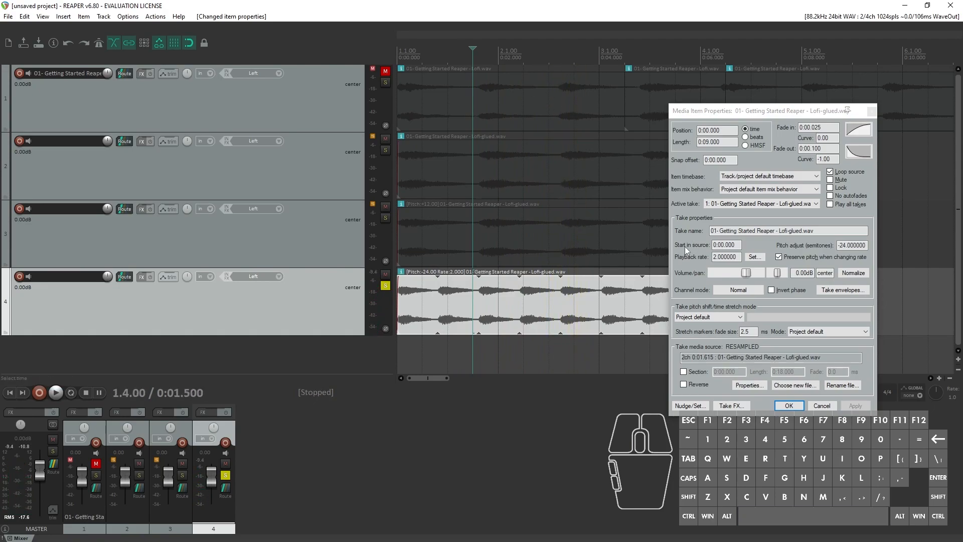
Set the track 4 note's playback rate to 10, apply it, and play the result.
left_click(715, 256)
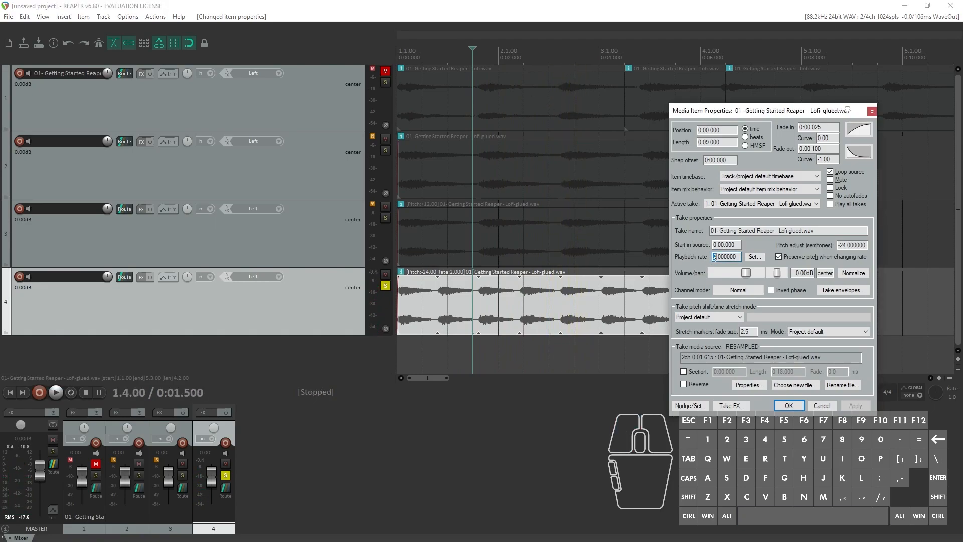
type("10")
left_click(849, 407)
key("space")
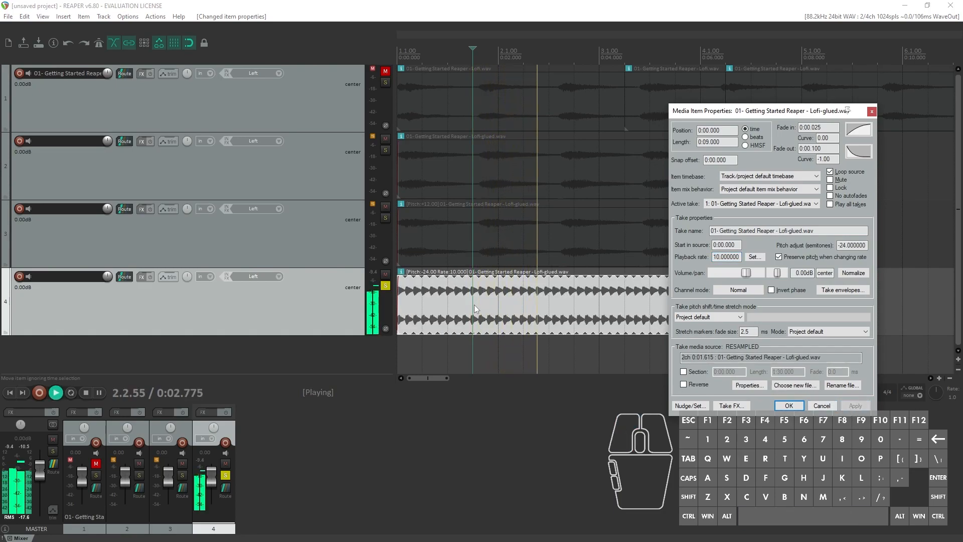
key("space")
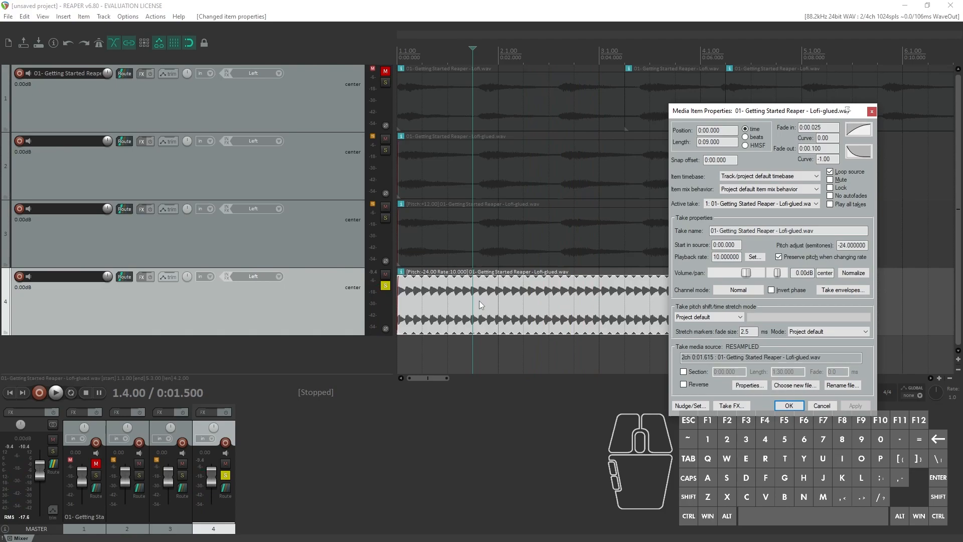
Set the track 4 note's playback rate to 100, apply it, and play the result.
left_click(721, 257)
type("0")
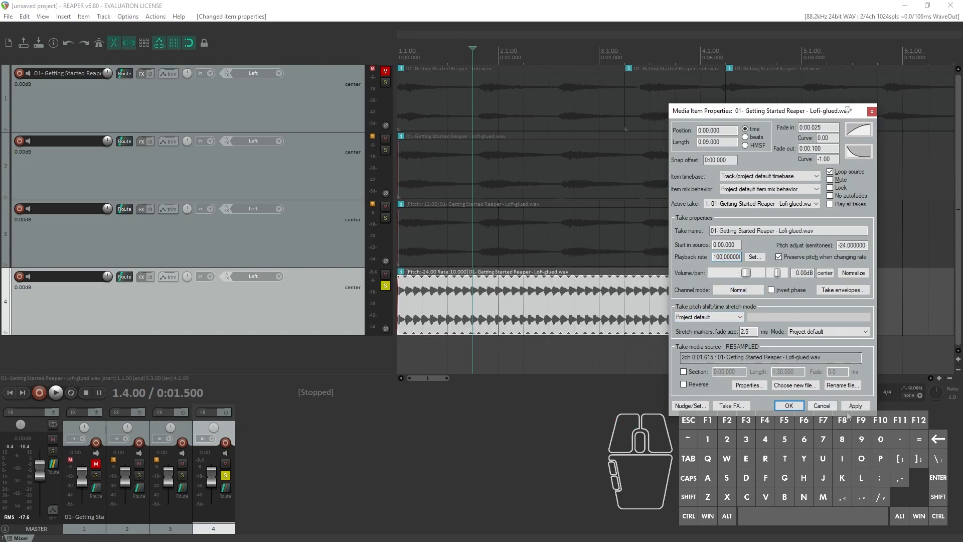
left_click(475, 306)
key("space")
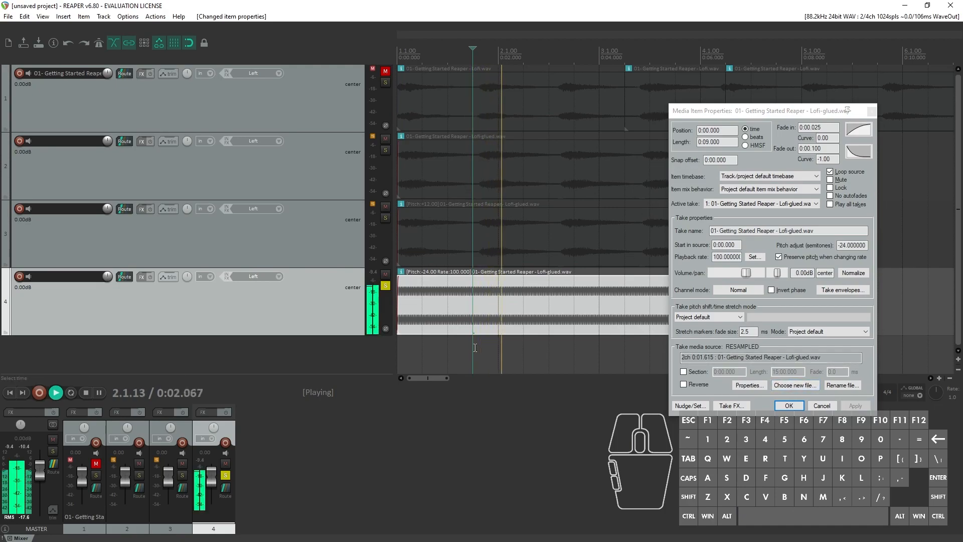
Stop playback, set the track 4 note's playback rate to 0.5, apply it, and play the result from the project start.
key("space")
left_click_drag(721, 257, 701, 257)
type("0")
key("BackSpace")
left_click_drag(718, 258, 721, 258)
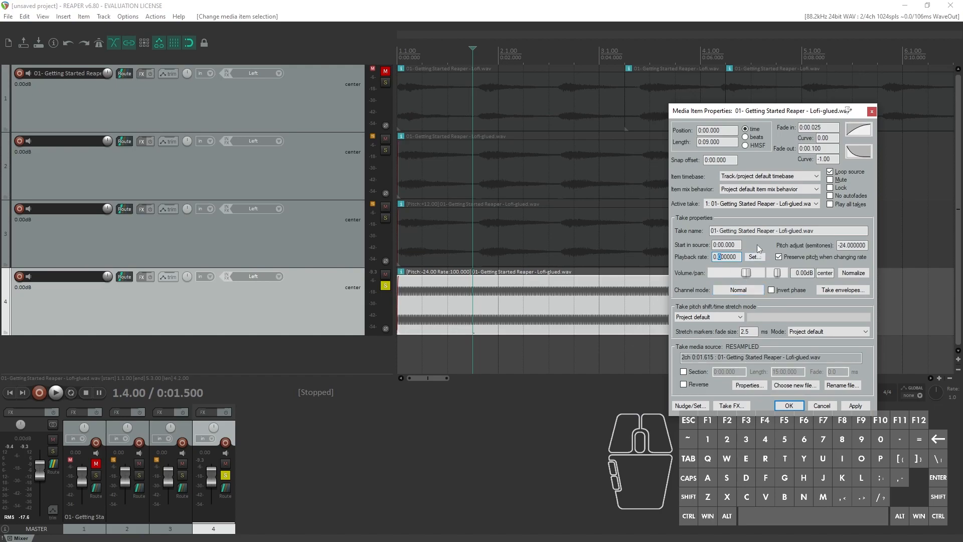
type("5")
left_click(855, 407)
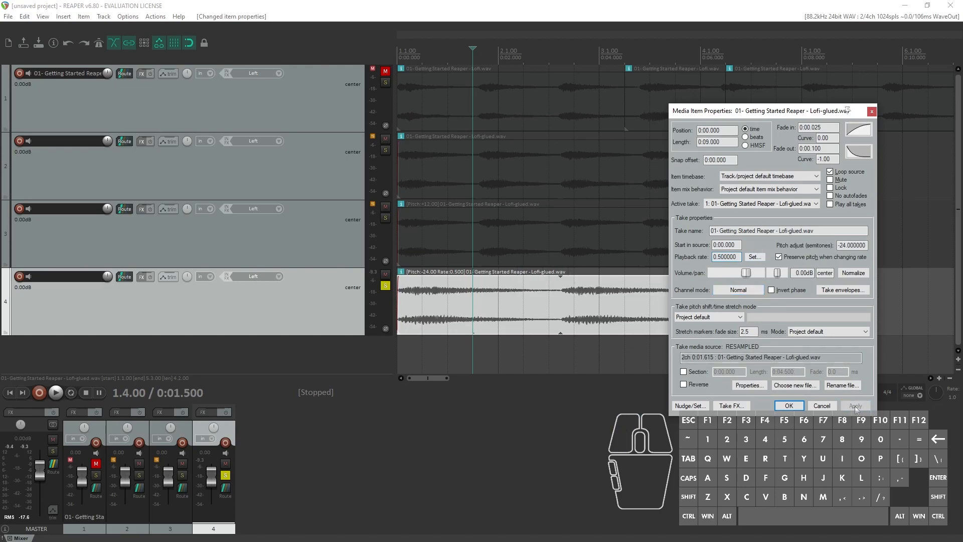
left_click(402, 306)
key("space")
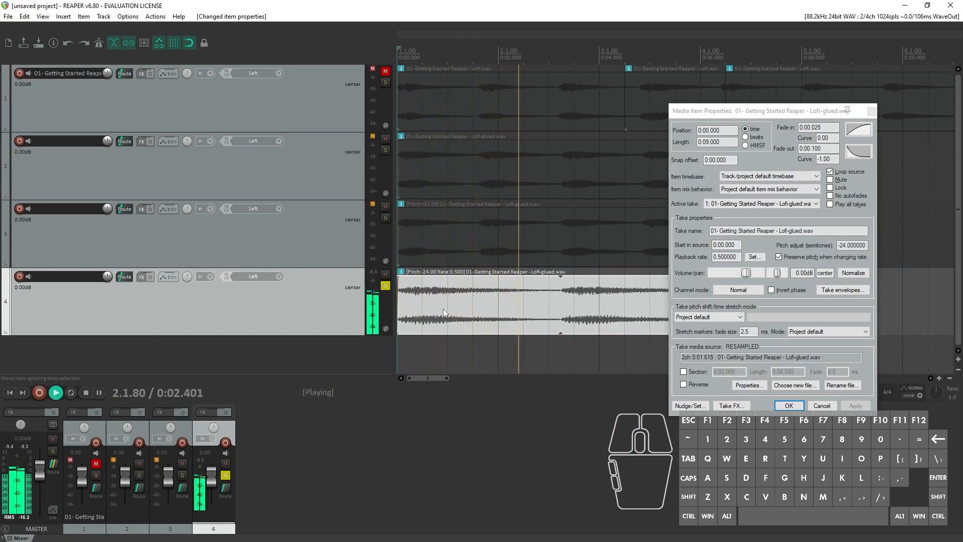
key("space")
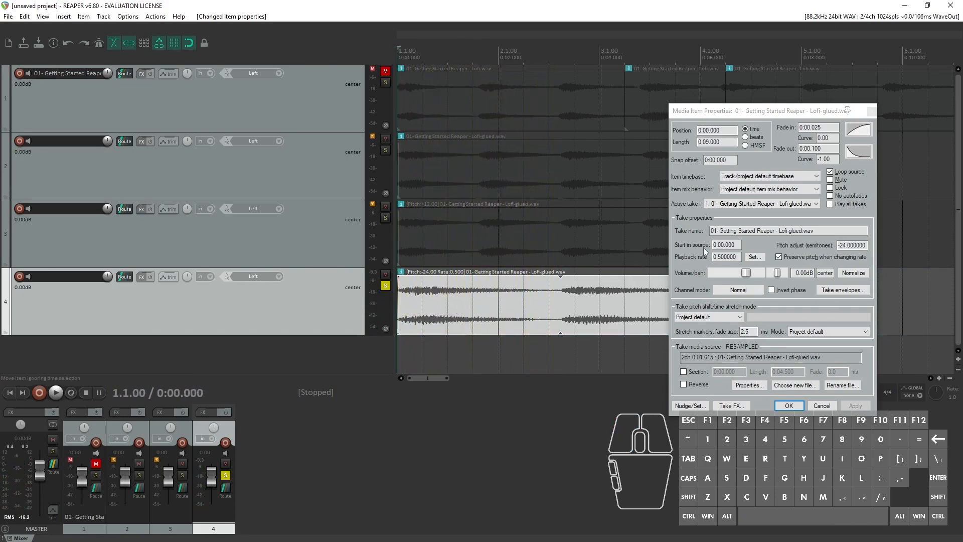
Set the track 4 note's playback rate to 0.1, apply it, and play the result.
left_click(720, 256)
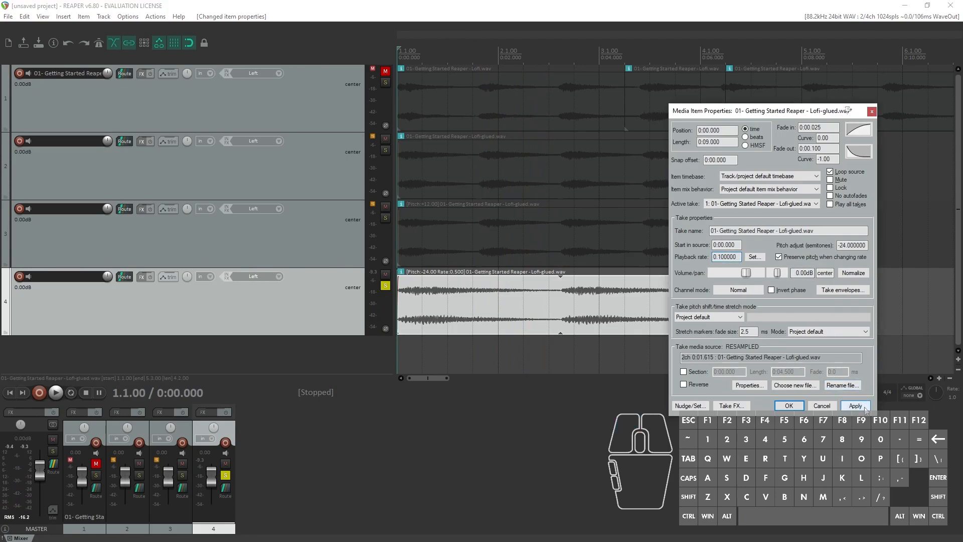
left_click(865, 410)
key("space")
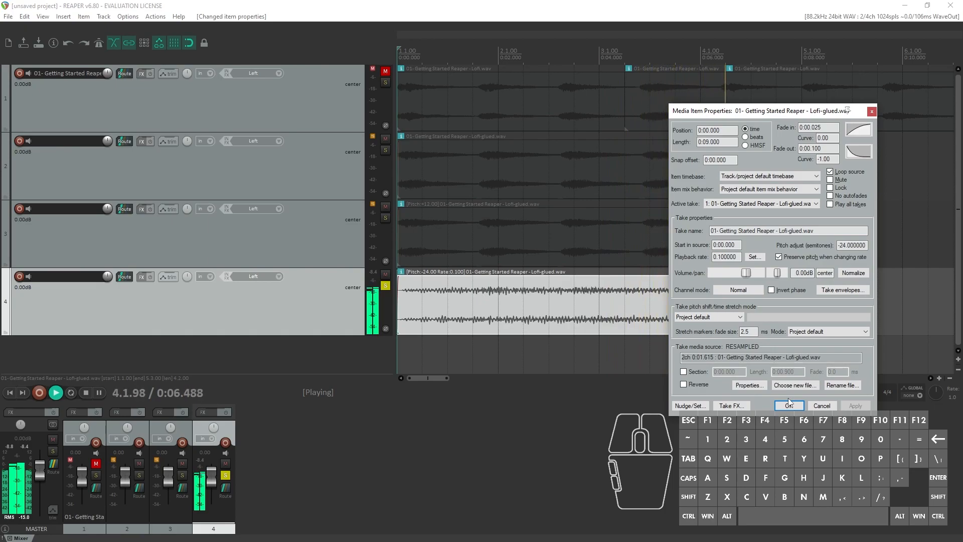
key("space")
Set the track 4 note's playback rate to 0.01, apply it, and close the item properties.
left_click(718, 257)
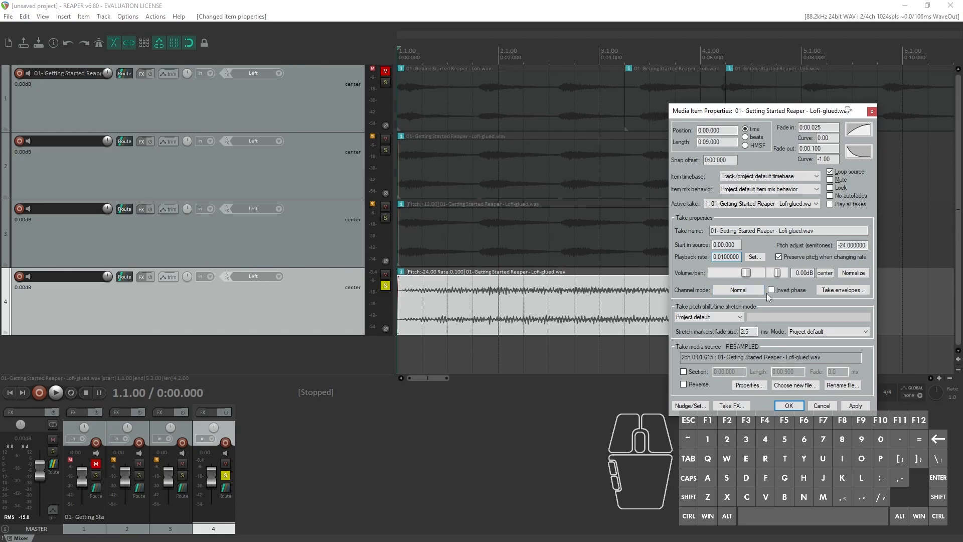
left_click(856, 406)
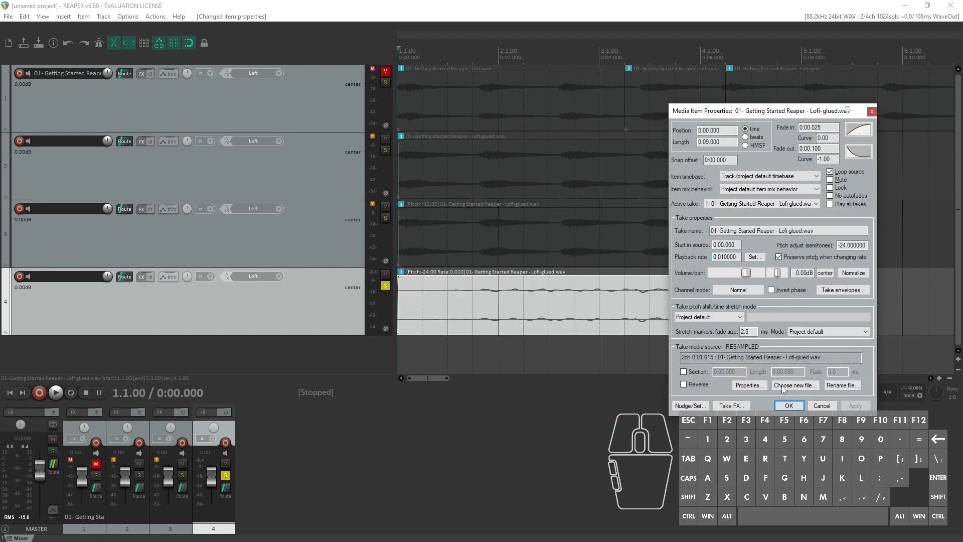
left_click(872, 112)
Extend the slowed note on track 4 to the end of track 1's audio and play it.
left_click_drag(447, 379, 621, 383)
left_click_drag(479, 323, 904, 324)
left_click_drag(610, 379, 831, 379)
left_click_drag(580, 324, 783, 323)
key("space")
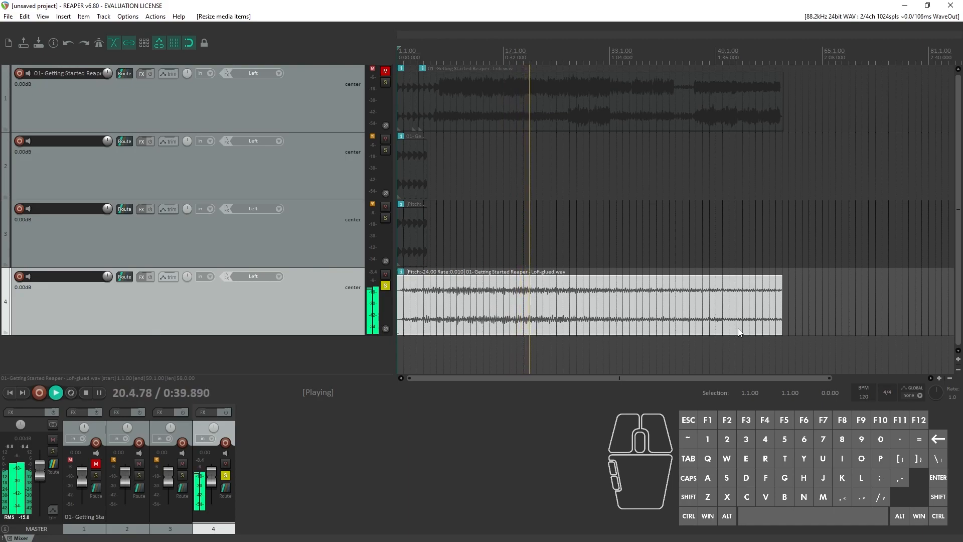
key("space")
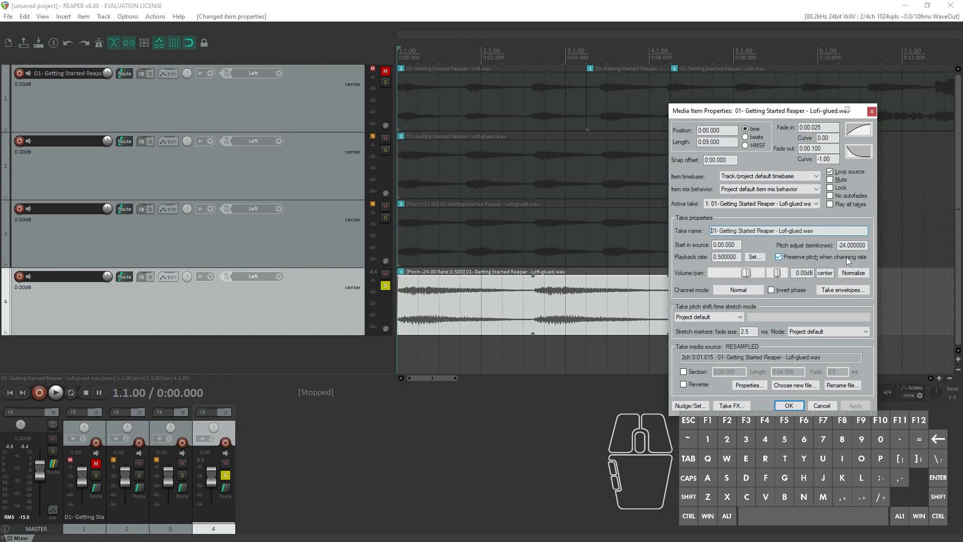
Reverse the track 4 note in its item properties, apply the change, and play the reversed loop from the start.
left_click(693, 385)
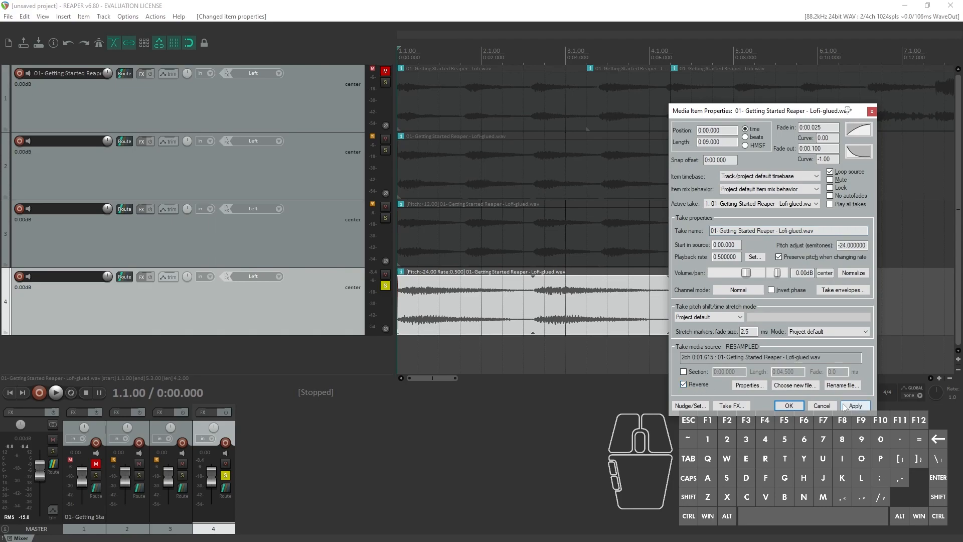
right_click(853, 407)
left_click(402, 311)
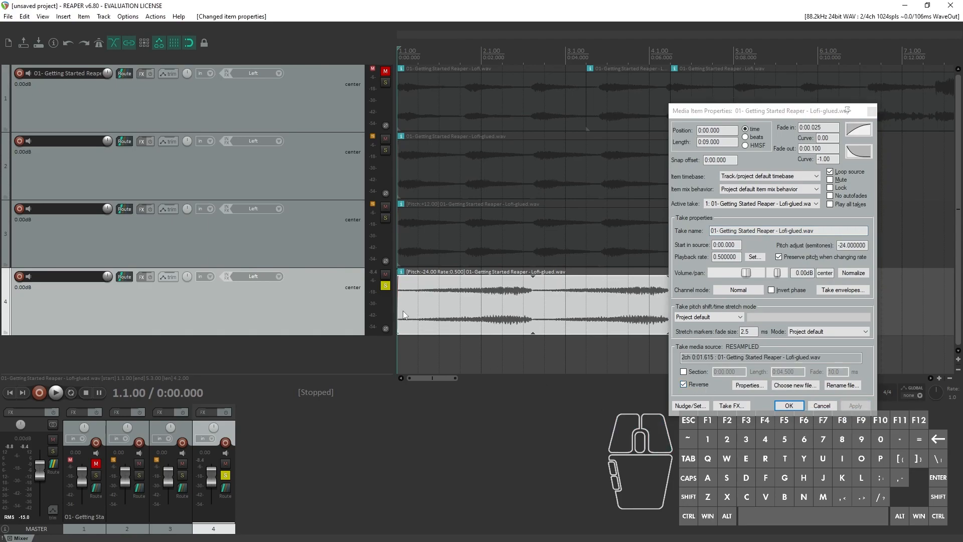
key("space")
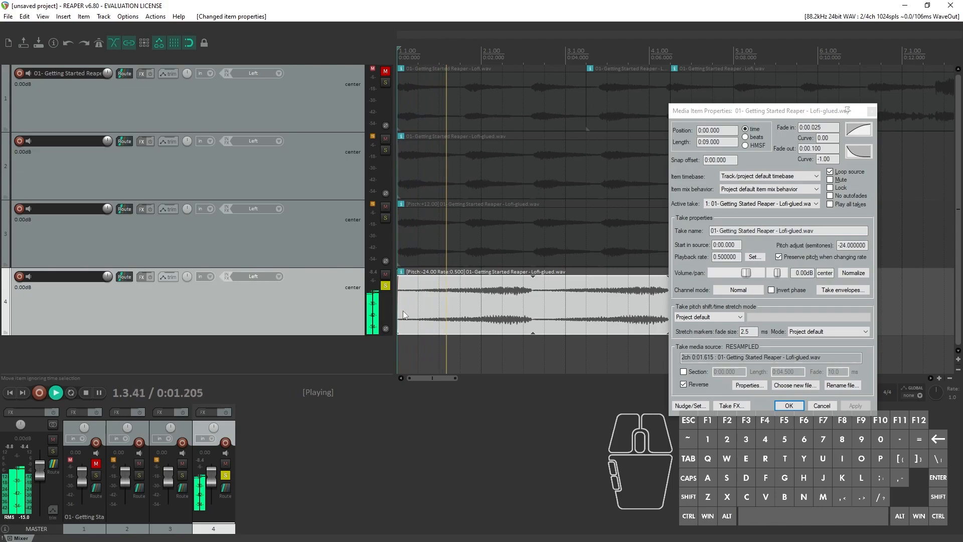
key("space")
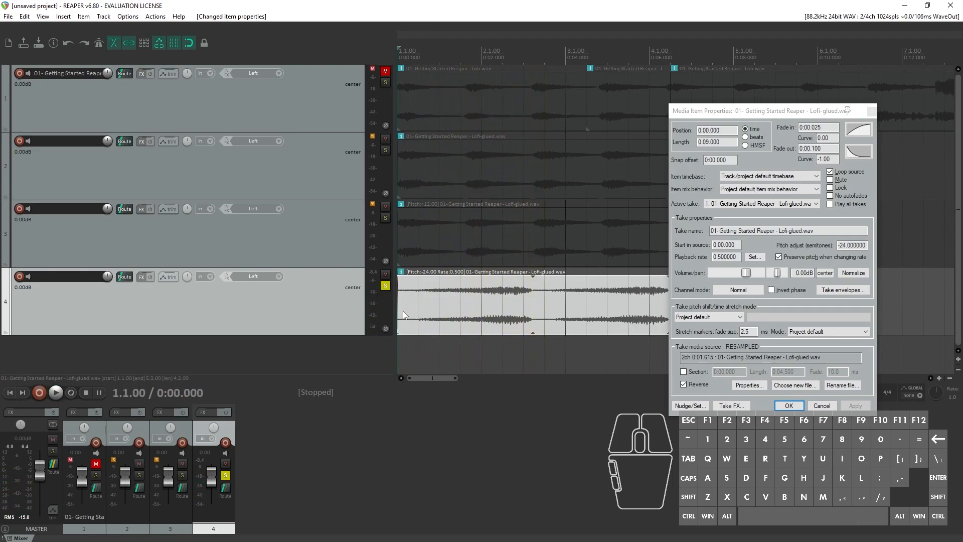
key("space")
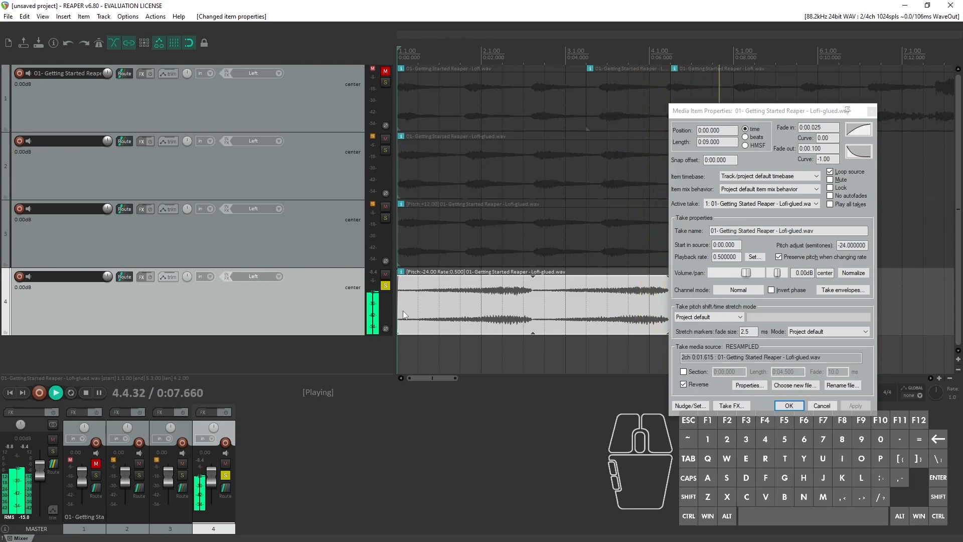
key("space")
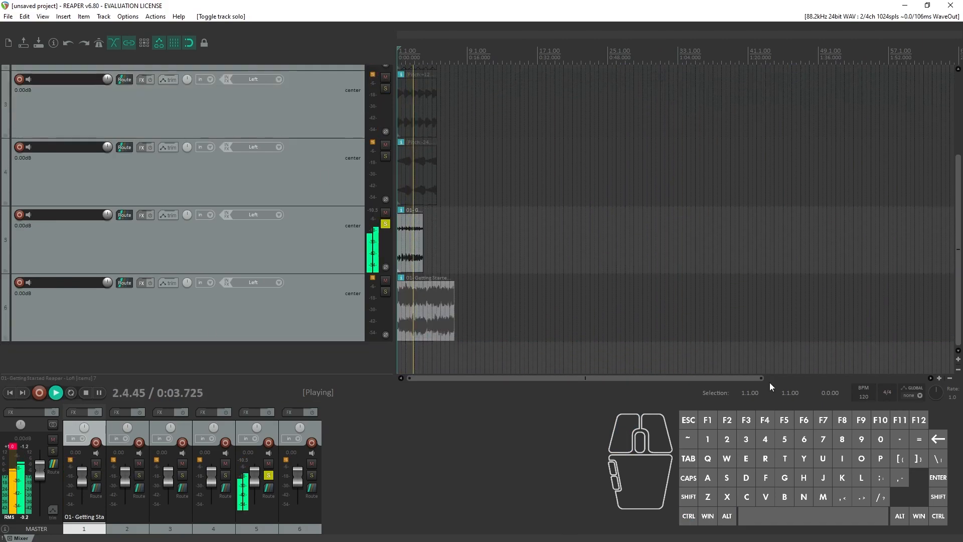
left_click_drag(500, 252, 470, 252)
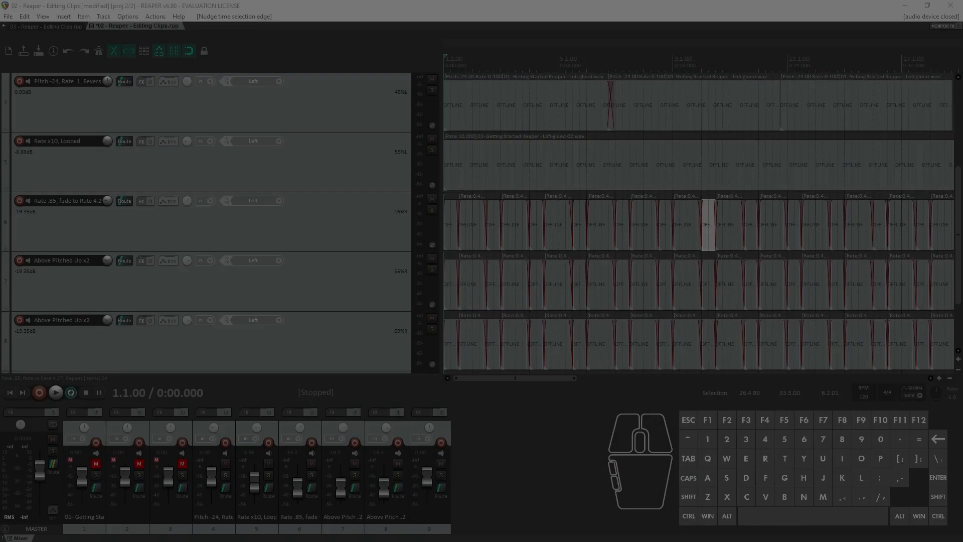
Play the layered arrangement in the 02 - Reaper - Editing Clips project from the start.
key("space")
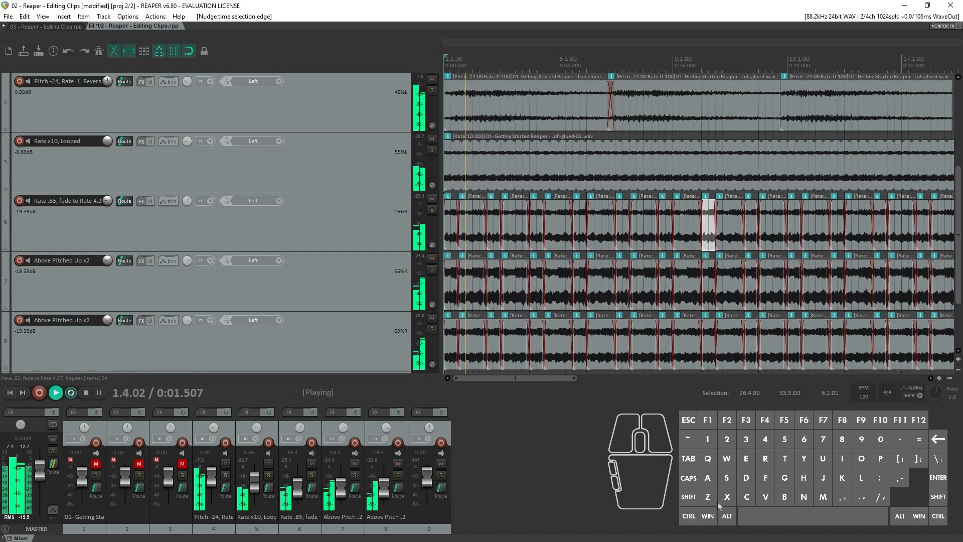